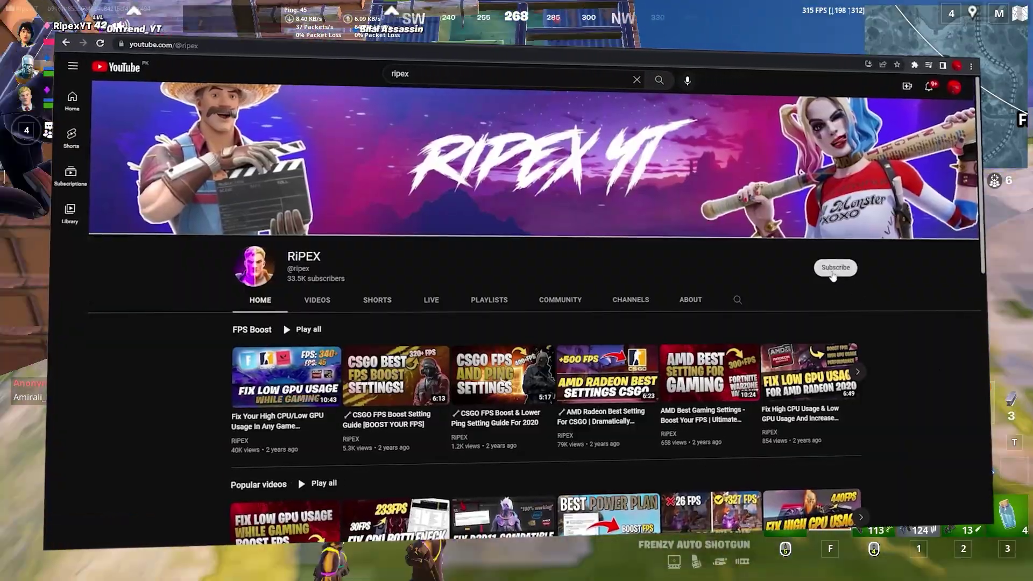
Step: Subscribe to the RiPEX YouTube channel and set its notifications to All
left_click(833, 267)
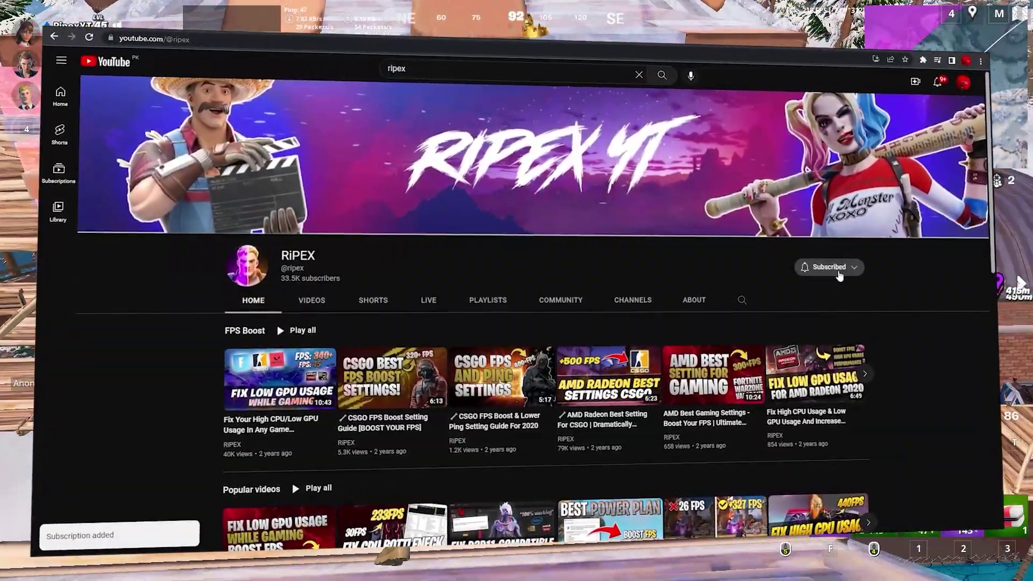
left_click(838, 272)
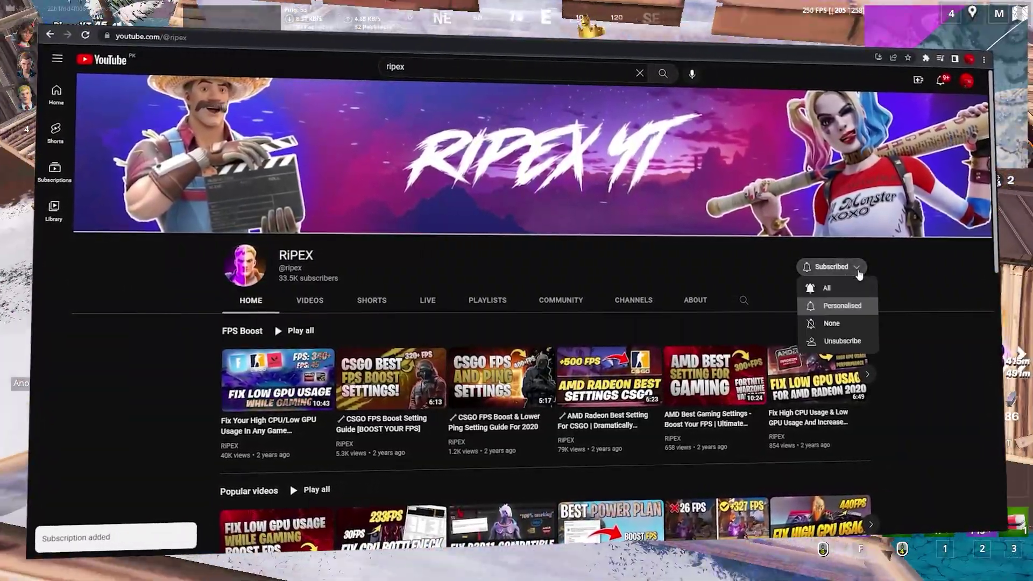
left_click(818, 287)
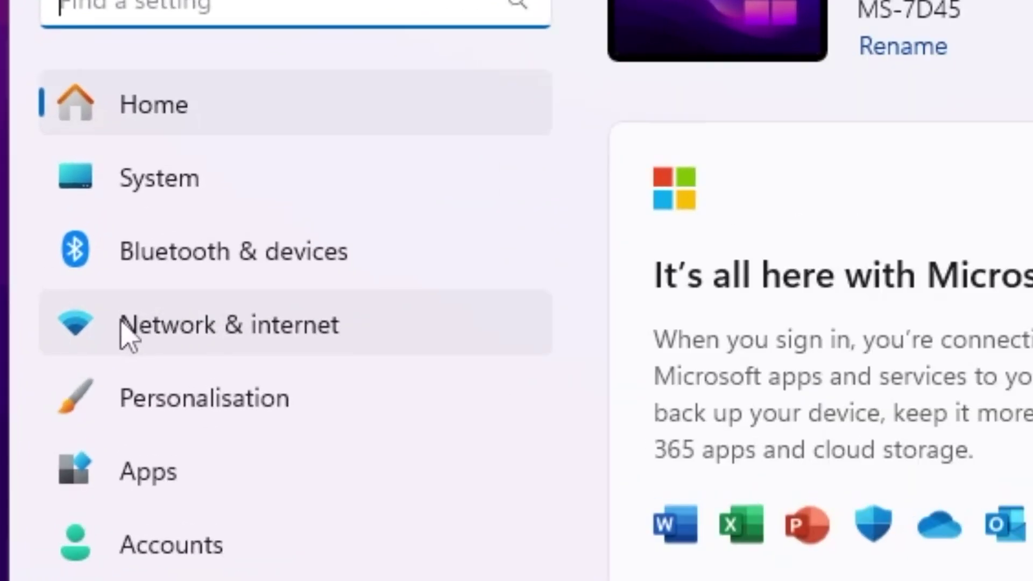
Step: Switch to Windows Settings and start a network reset from the advanced network settings
left_click(282, 340)
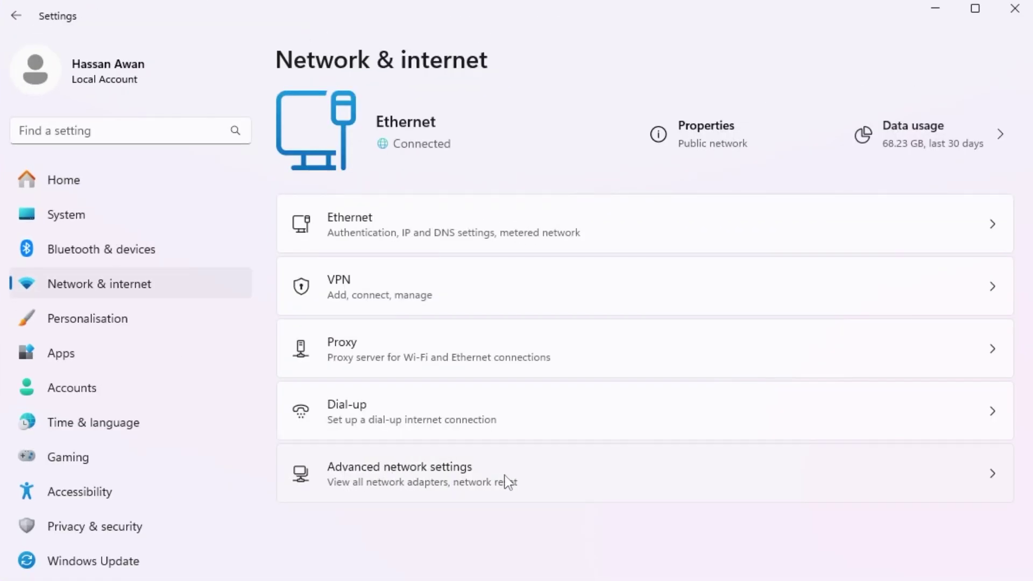
left_click(505, 480)
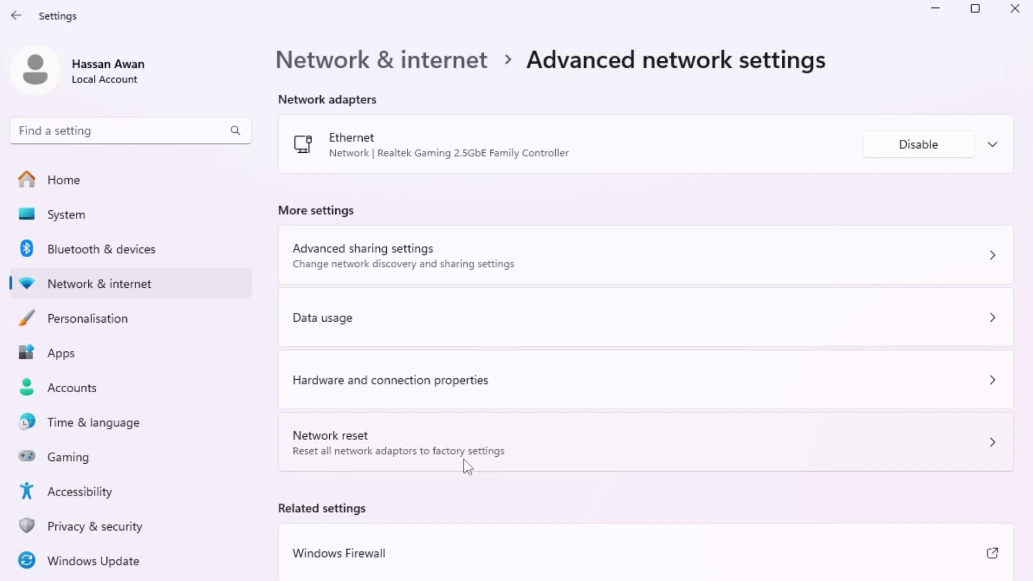
left_click(795, 455)
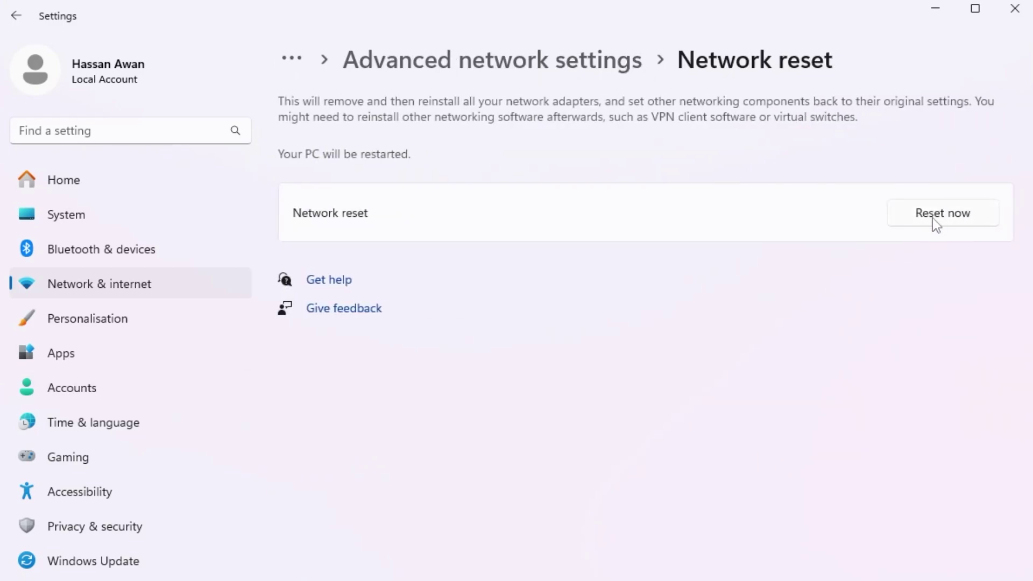
left_click(952, 217)
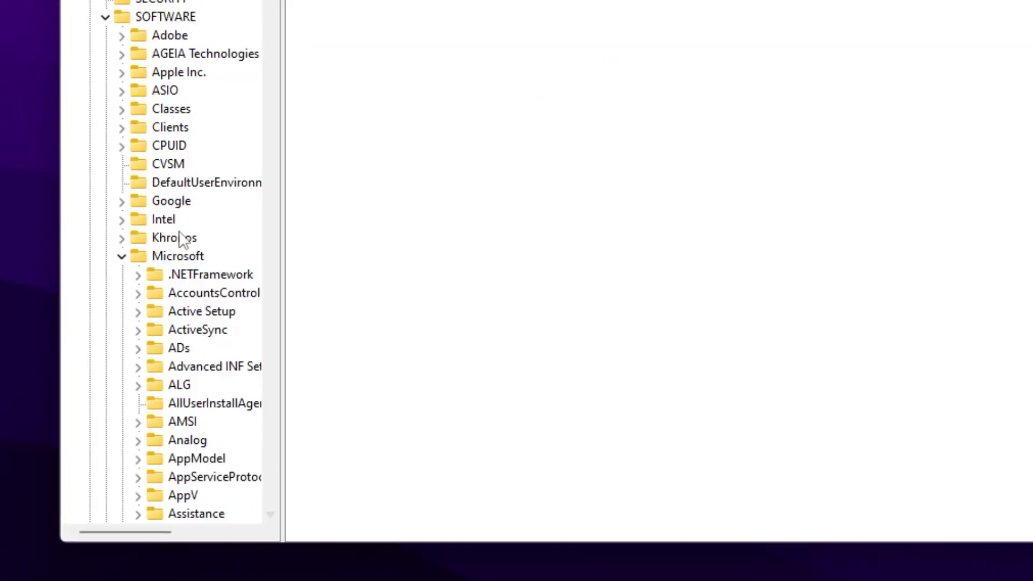
Step: In Registry Editor, open HKEY_LOCAL_MACHINE\SOFTWARE\Microsoft\Windows NT\CurrentVersion\Multimedia\SystemProfile
scroll(172, 267, "down", 20)
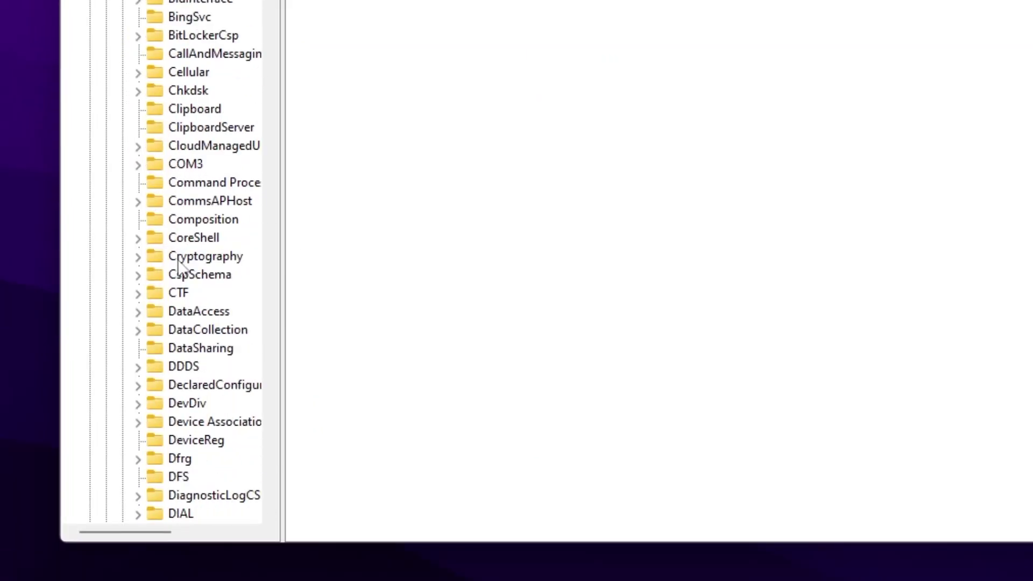
scroll(180, 254, "down", 20)
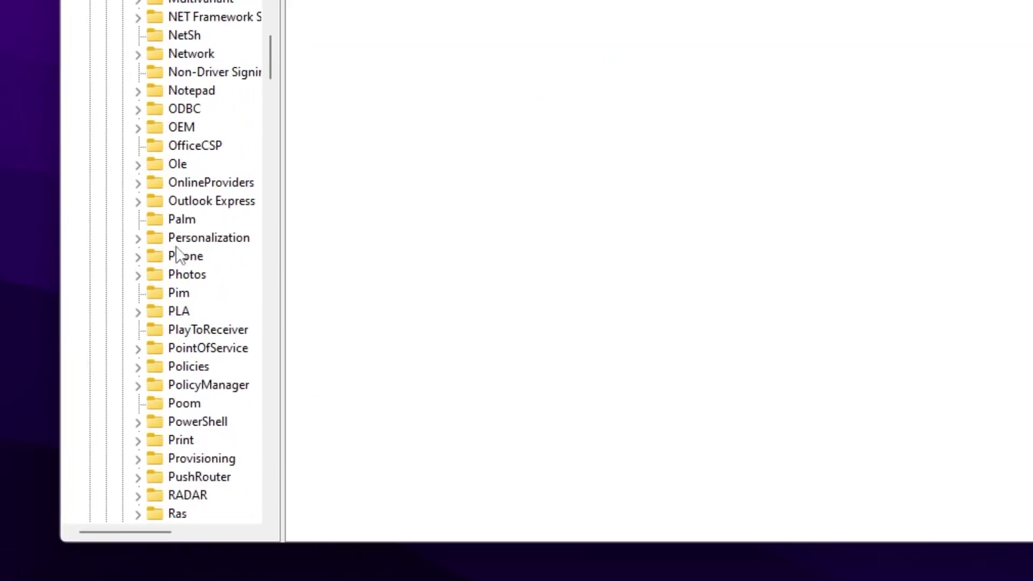
scroll(178, 254, "down", 14)
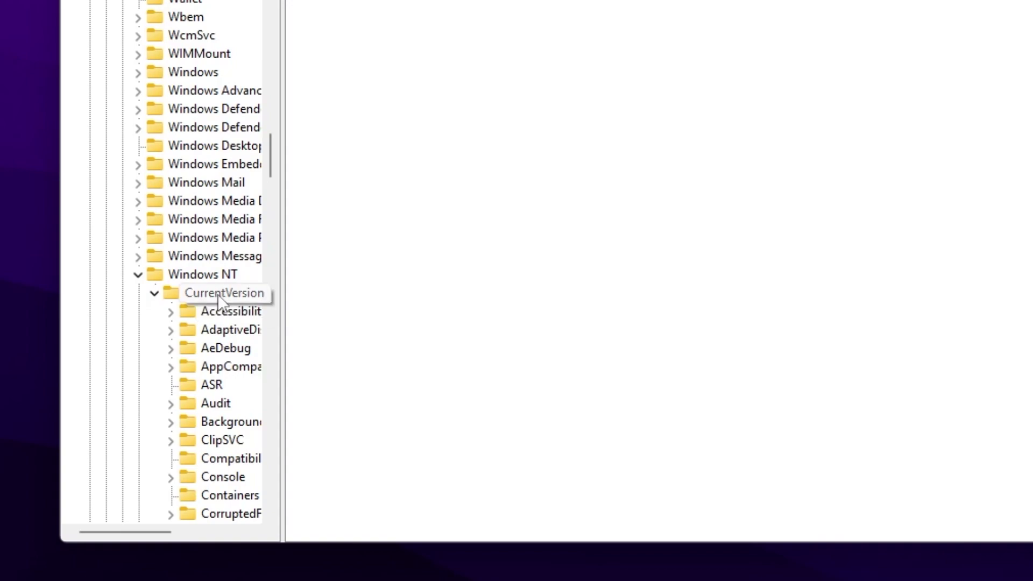
scroll(206, 304, "down", 18)
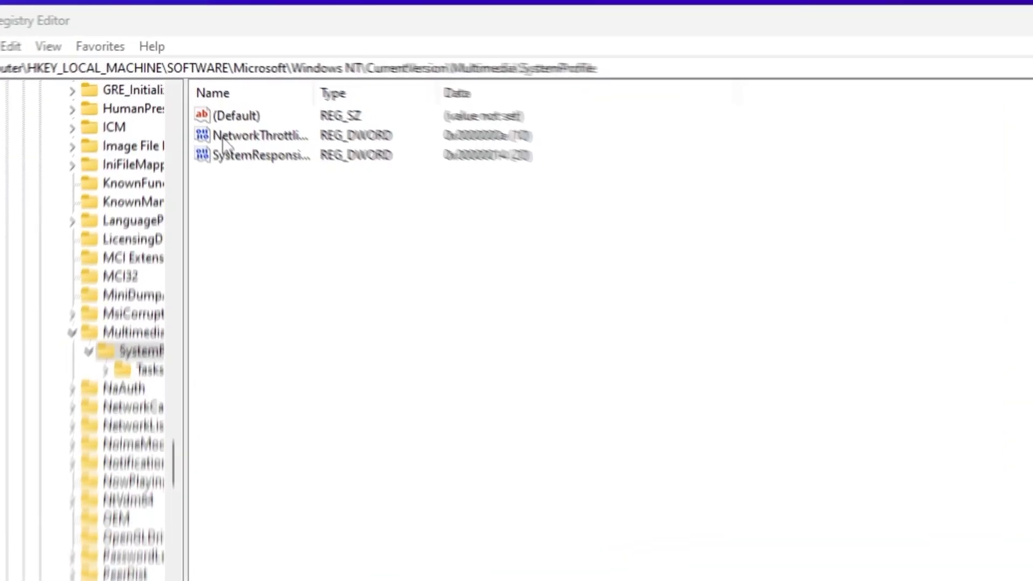
Step: Set the NetworkThrottlingIndex value to hexadecimal FFFFFFFF
double_click(239, 136)
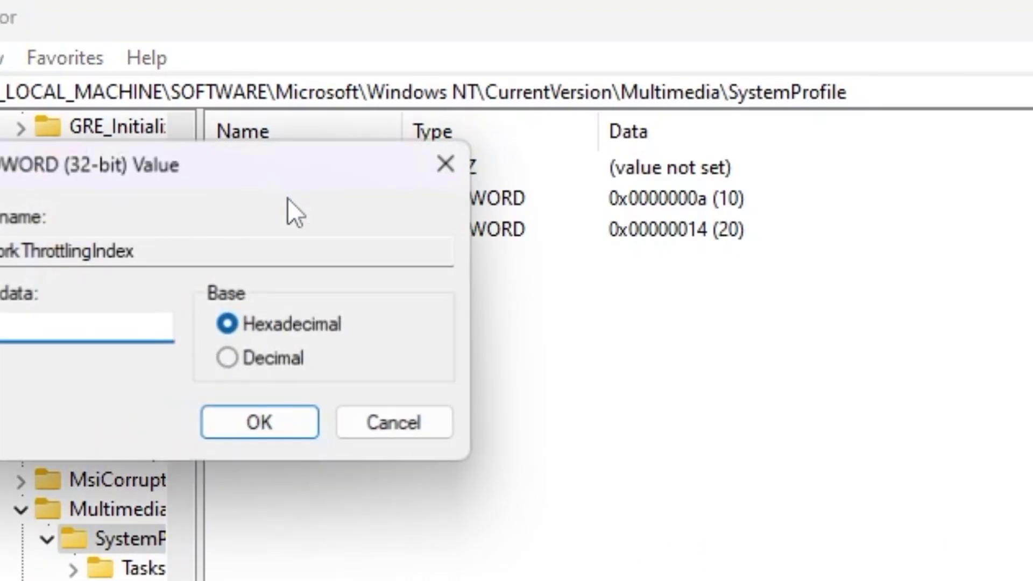
left_click_drag(172, 175, 473, 213)
left_click(338, 359)
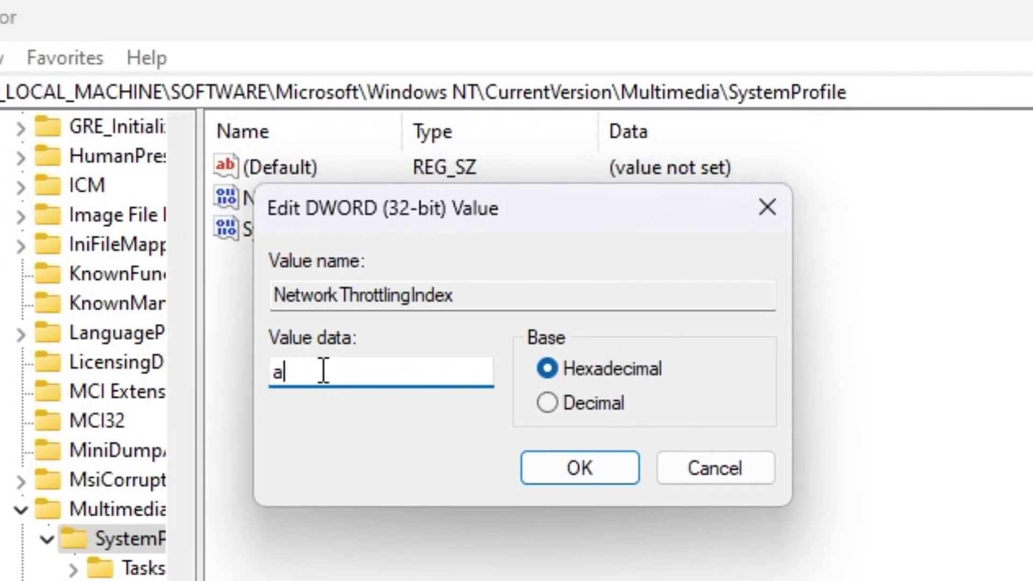
type("FFFFFFFF")
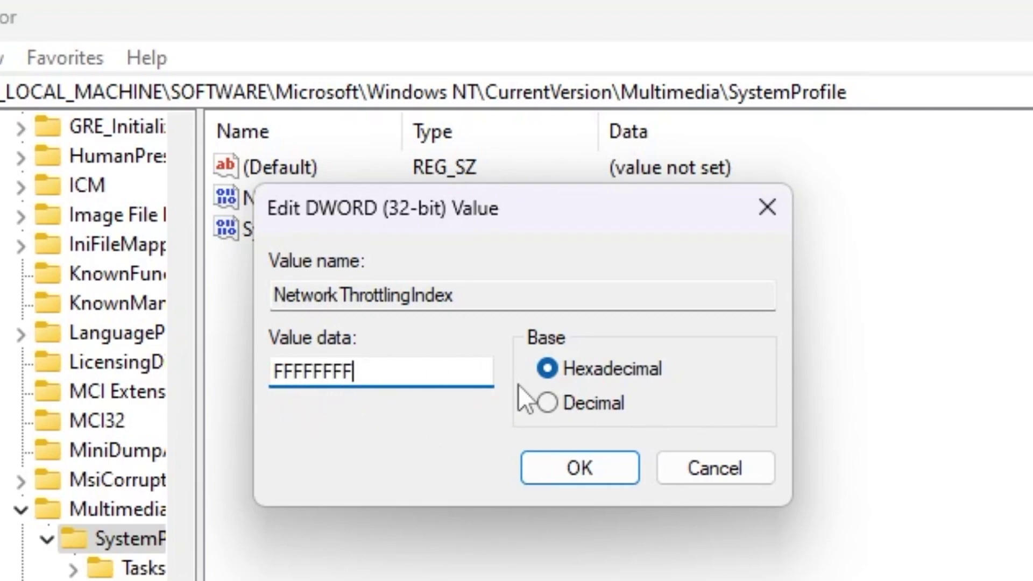
left_click(601, 476)
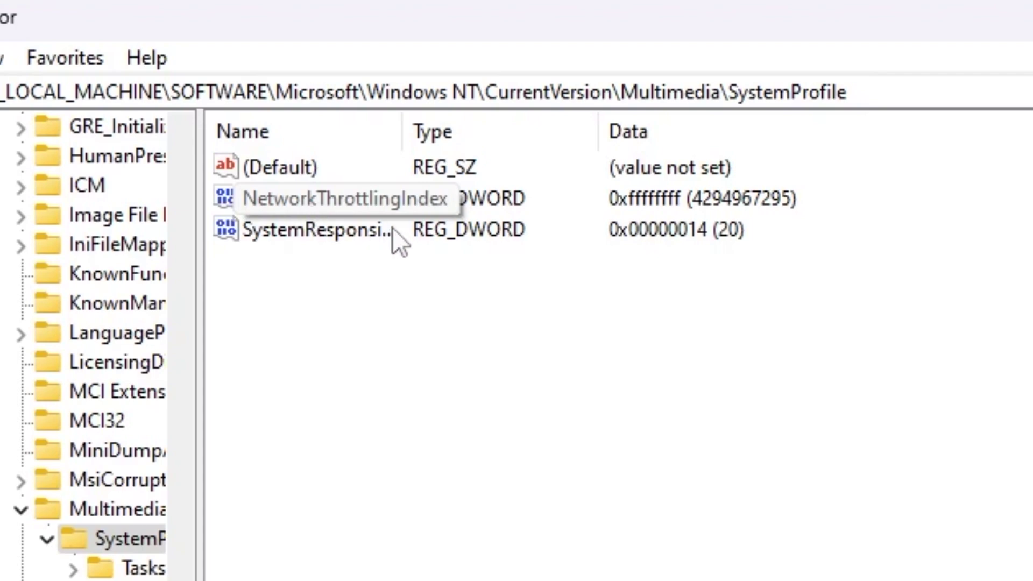
Step: Open the SystemResponsiveness value for editing and accept its hexadecimal data
right_click(271, 234)
left_click(355, 254)
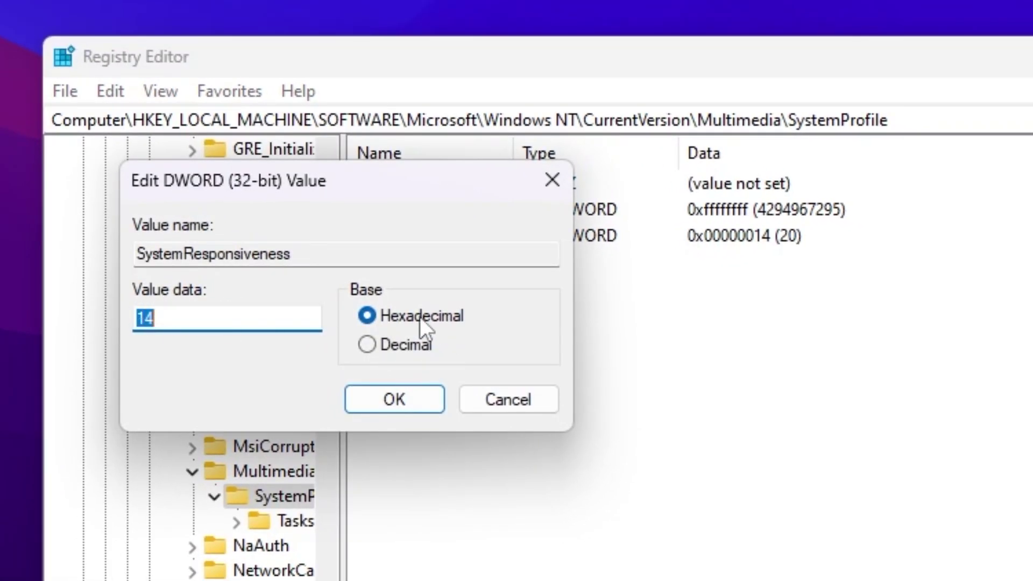
left_click(386, 401)
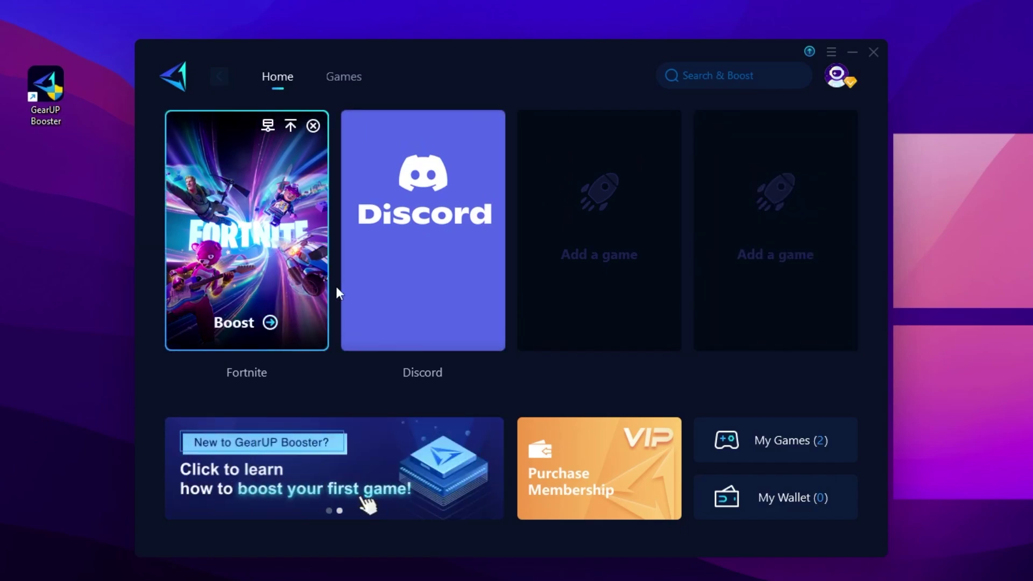
Step: Switch to GearUP Booster, browse its games library and choose Fortnite from the search trends for boosting
mouse_move(467, 257)
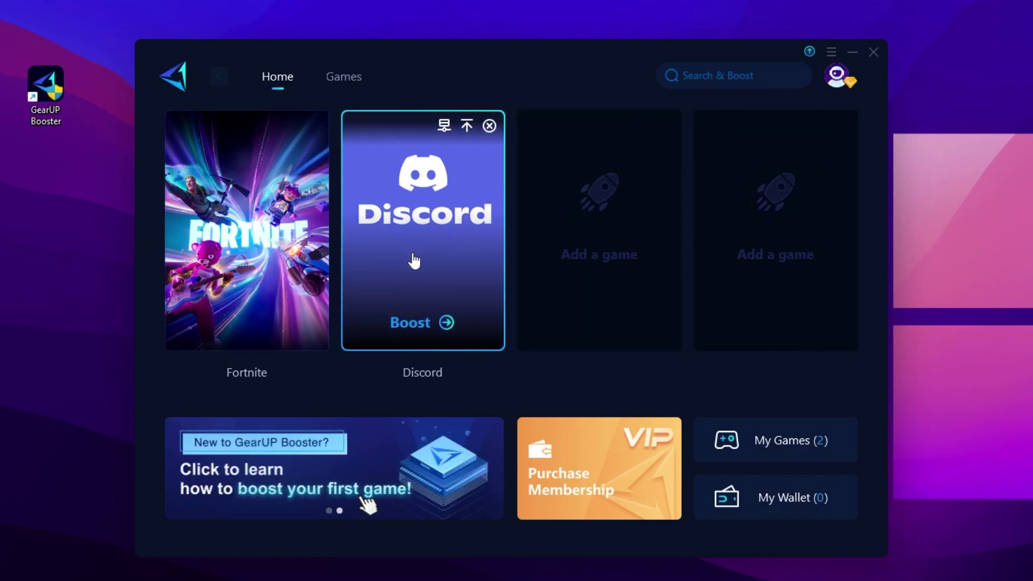
left_click(837, 80)
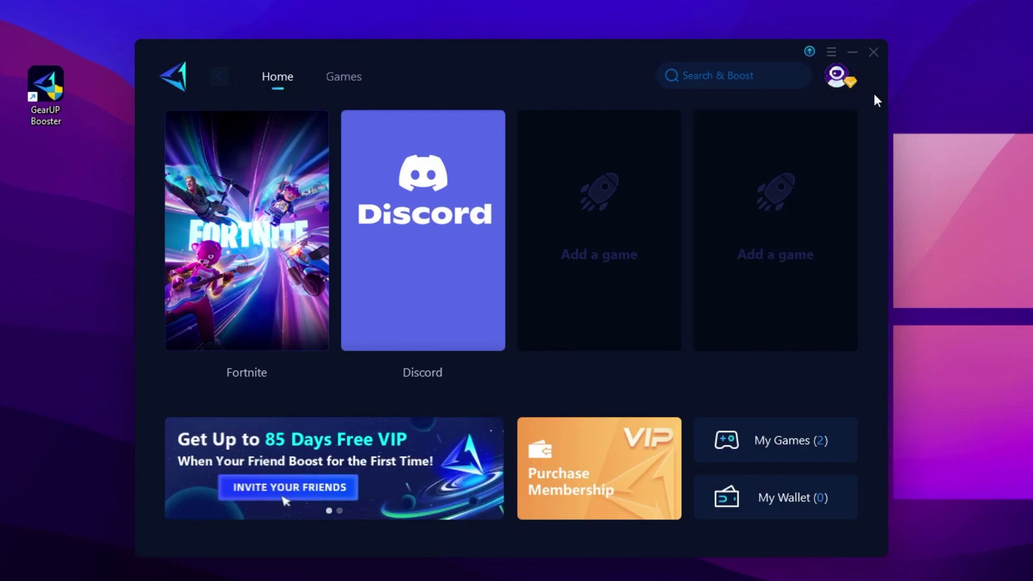
left_click(332, 83)
left_click(713, 76)
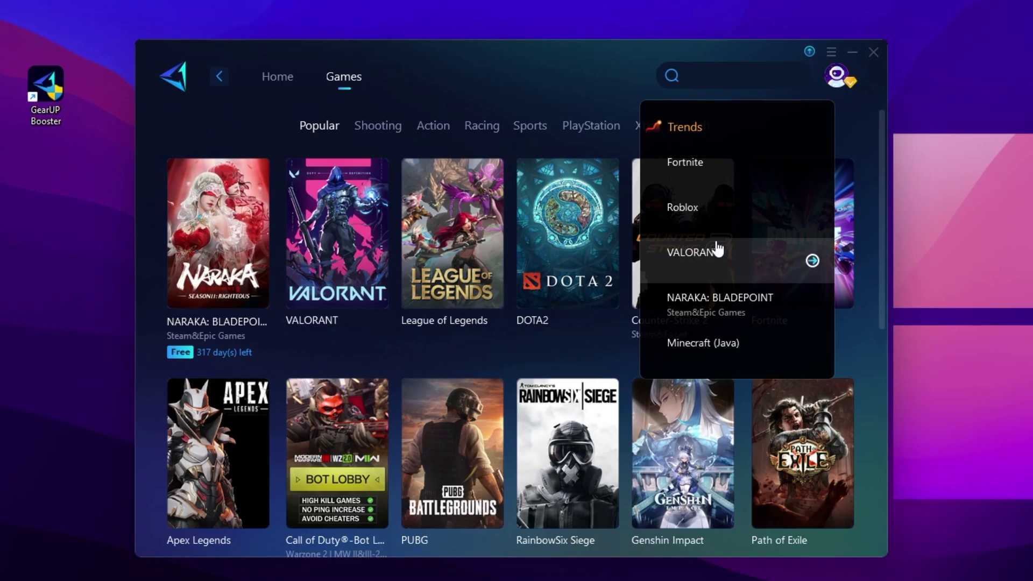
scroll(387, 346, "down", 6)
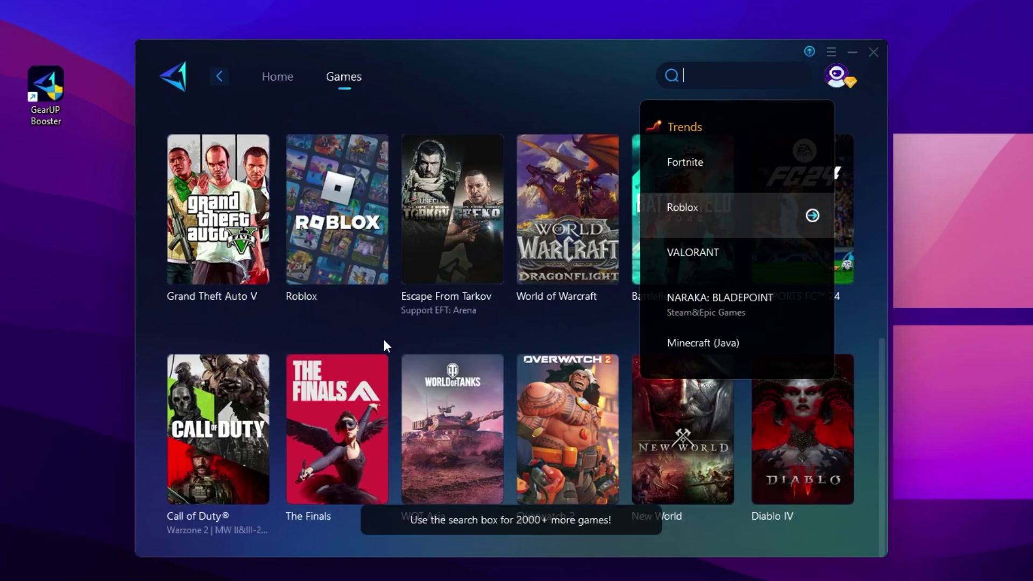
mouse_move(422, 419)
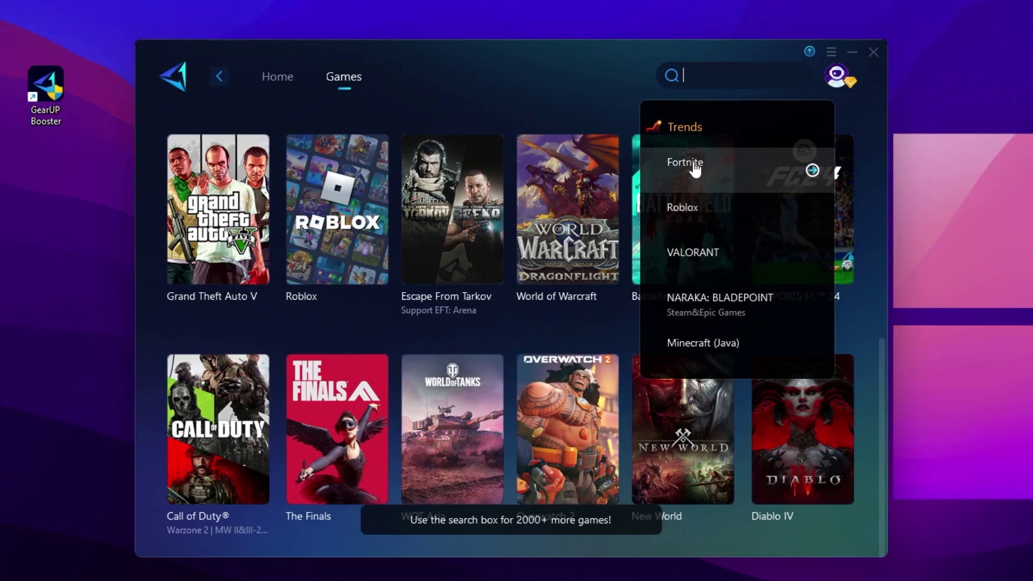
left_click(695, 169)
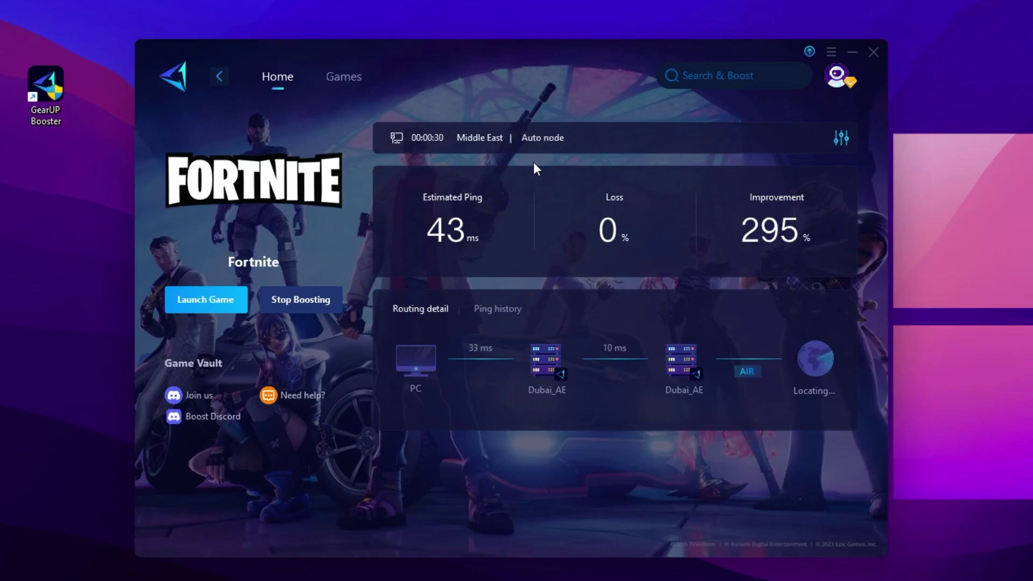
Step: Review the full list of game server regions offered for Fortnite and close it without picking one
left_click(474, 139)
left_click_drag(746, 216, 738, 342)
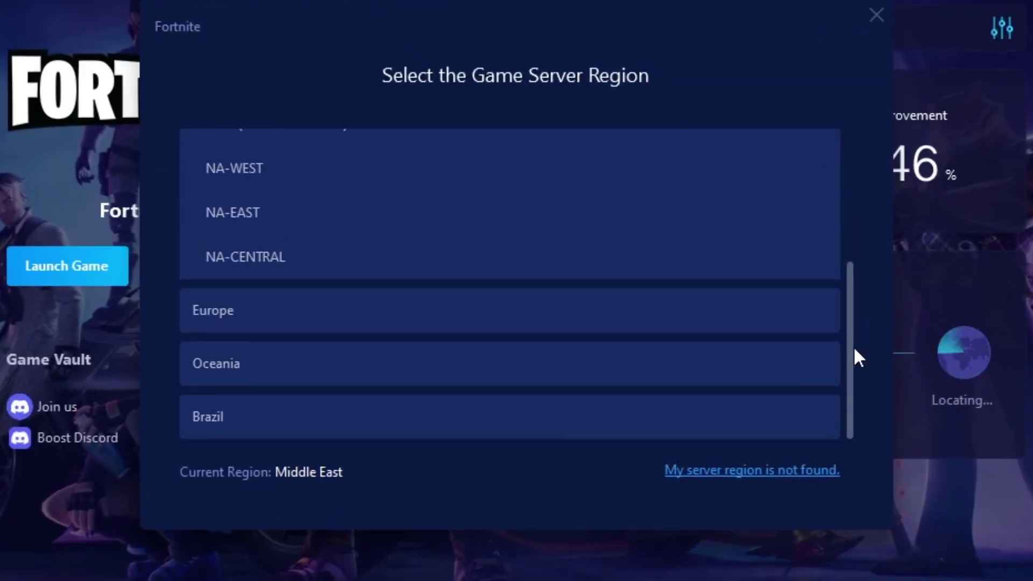
left_click_drag(854, 350, 908, 327)
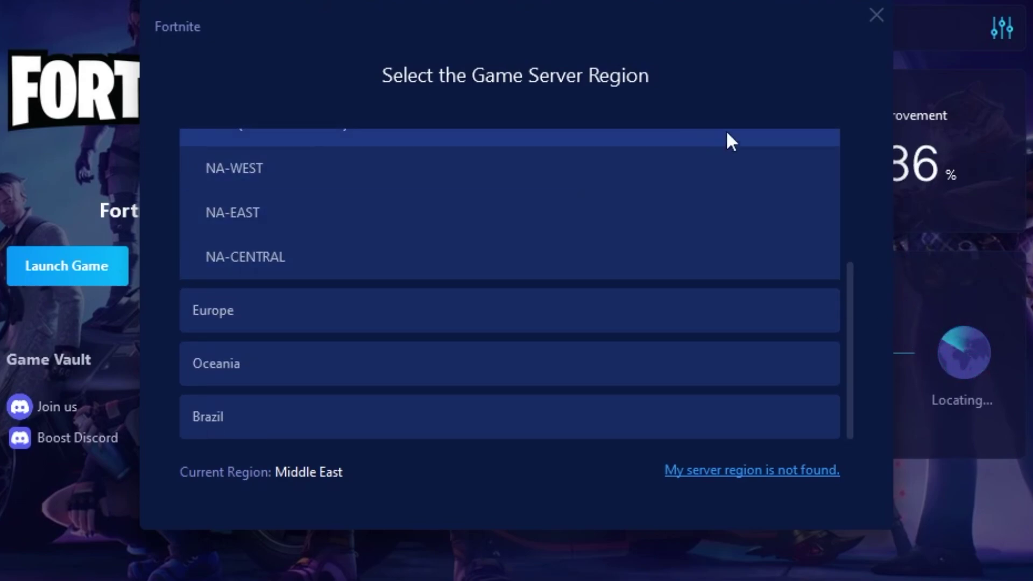
left_click(876, 16)
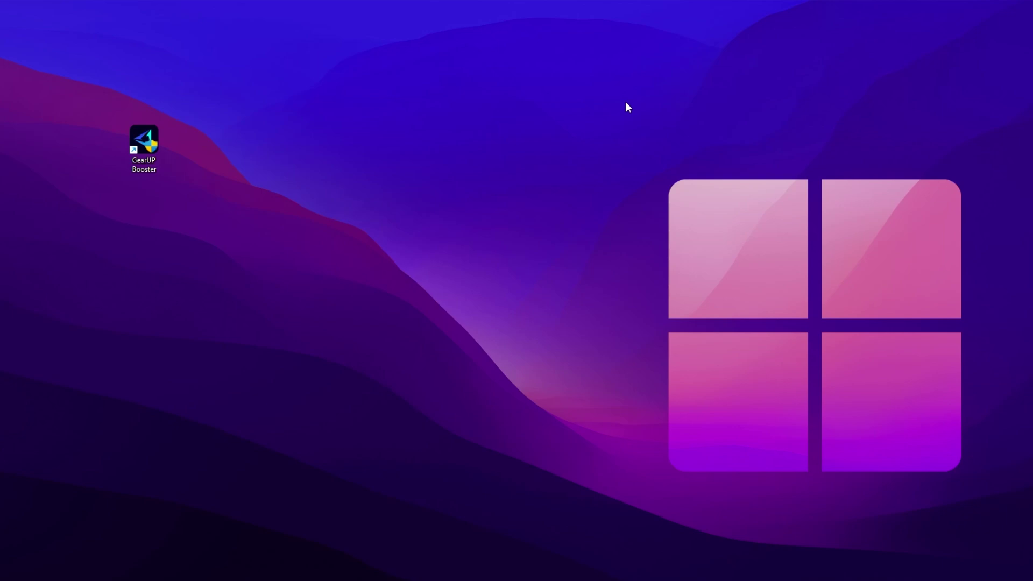
Step: Open Control Panel and go to the Network and Sharing Centre under Network and Internet
key("super")
type("cobt")
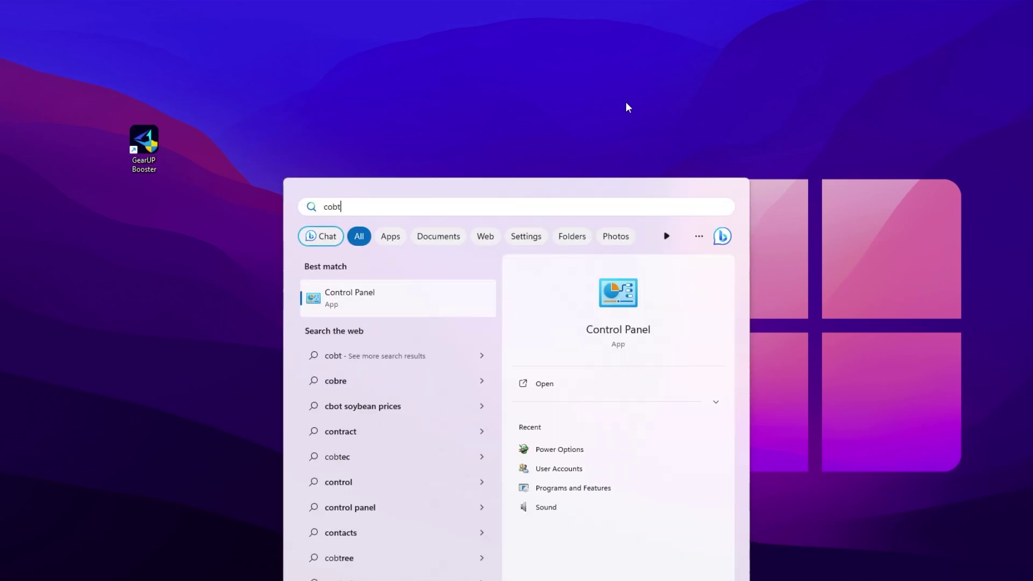
key("Return")
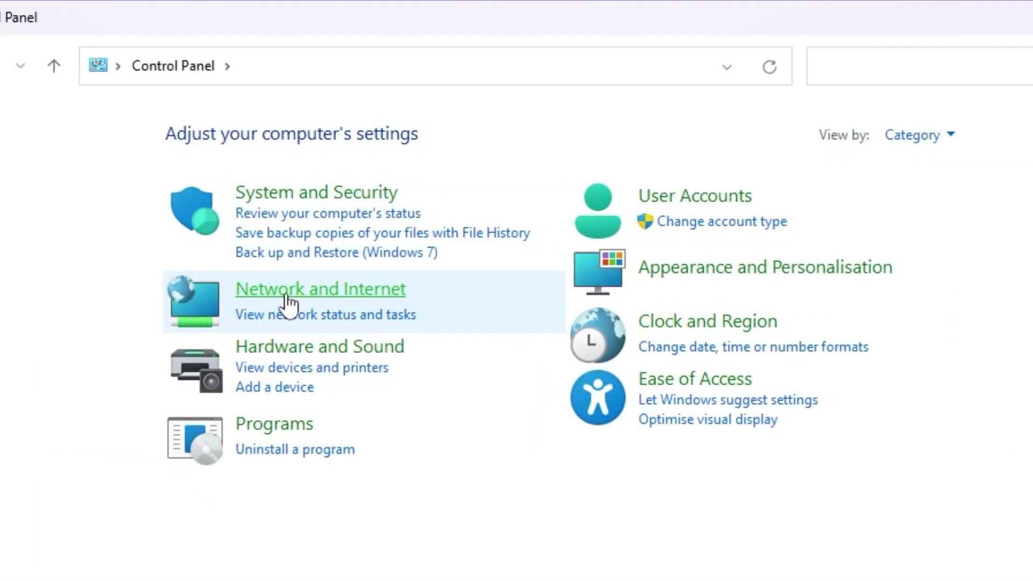
left_click(391, 278)
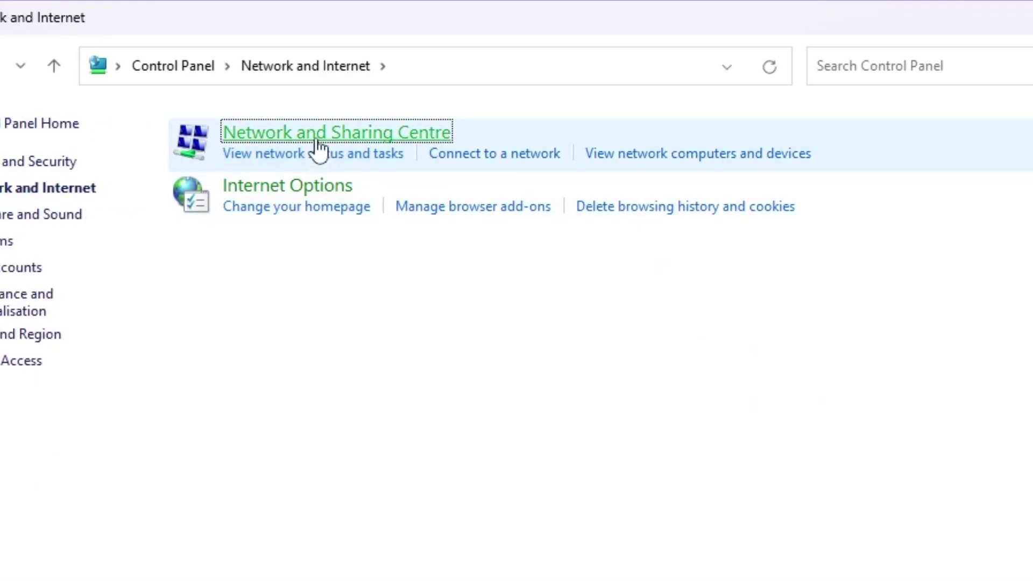
left_click(327, 137)
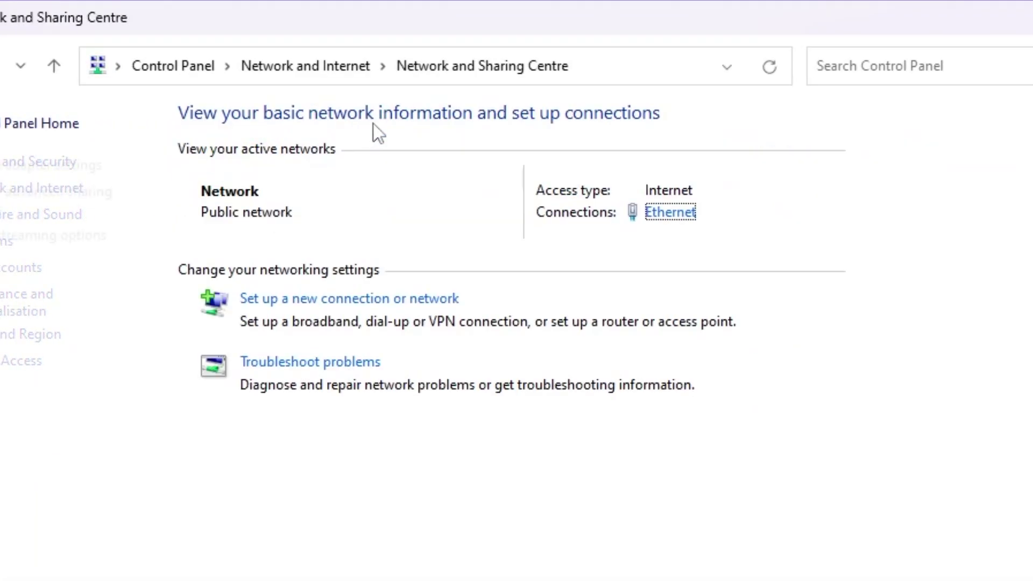
Step: Open the Ethernet connection's network controller configuration and view its Power Management options and Advanced properties
left_click(672, 215)
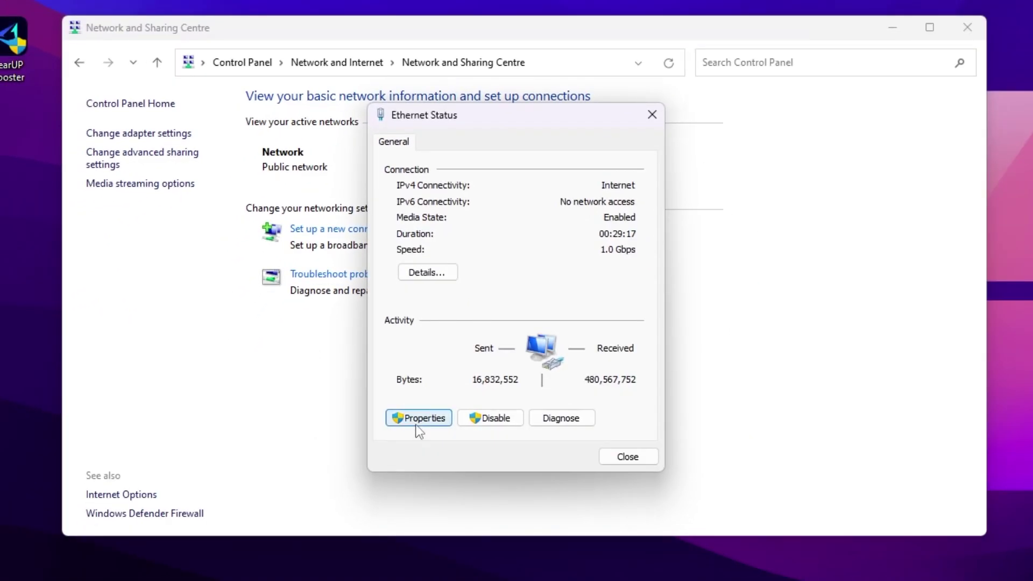
left_click(419, 484)
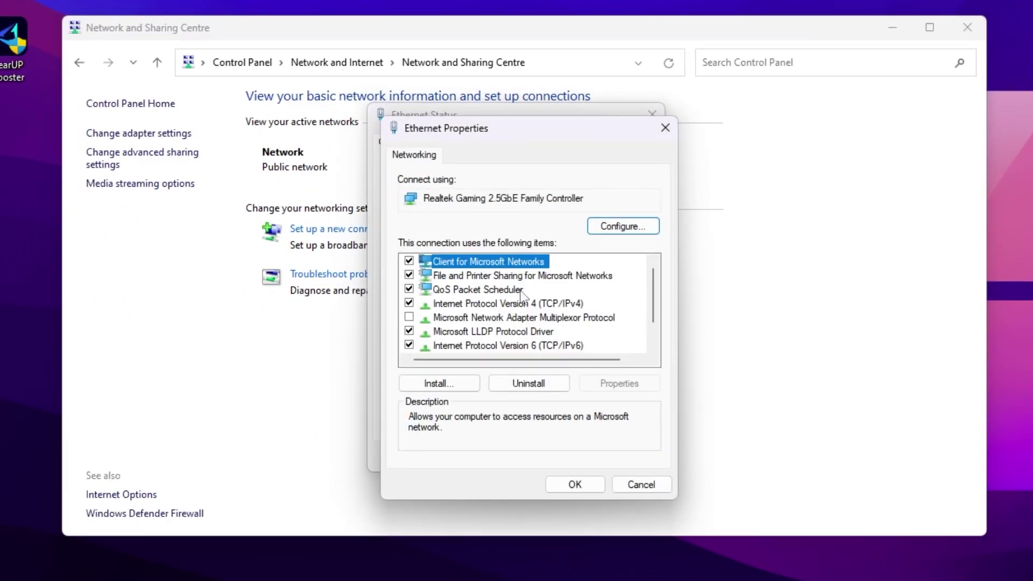
left_click(628, 228)
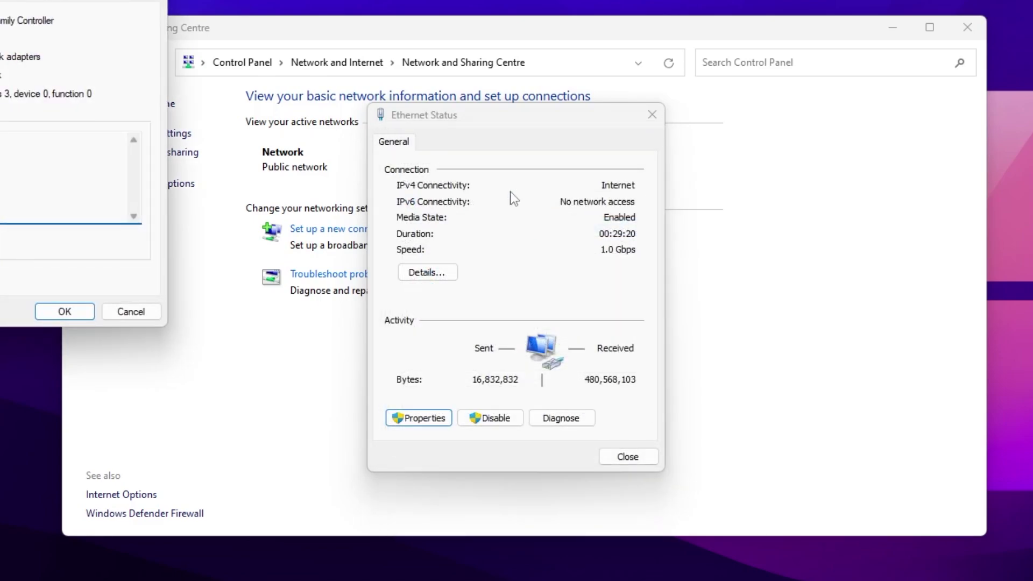
left_click(533, 107)
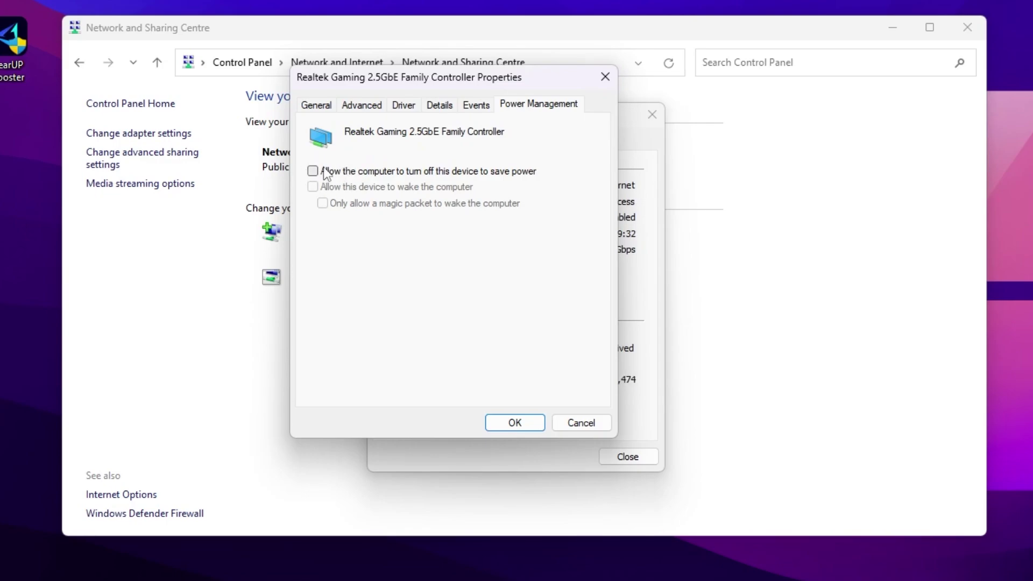
left_click(360, 107)
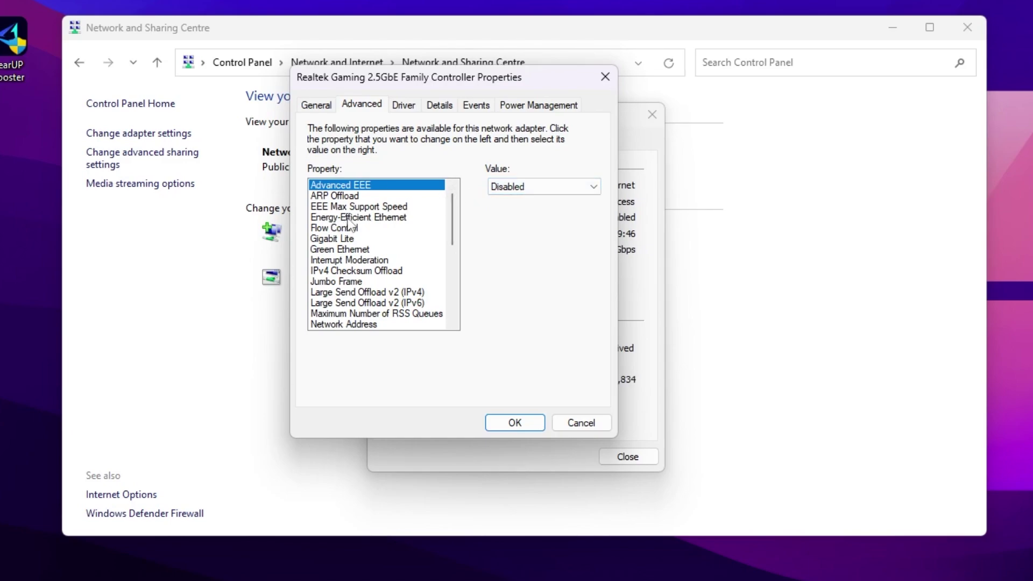
Step: Review the adapter's Energy-Efficient Ethernet, Flow Control, Green Ethernet and Interrupt Moderation values
left_click(375, 220)
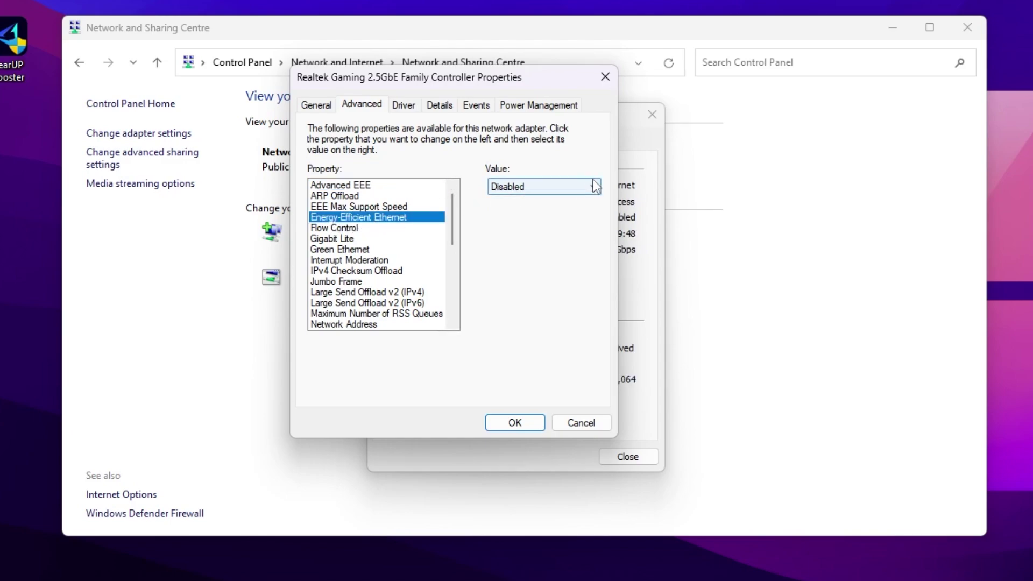
left_click(332, 230)
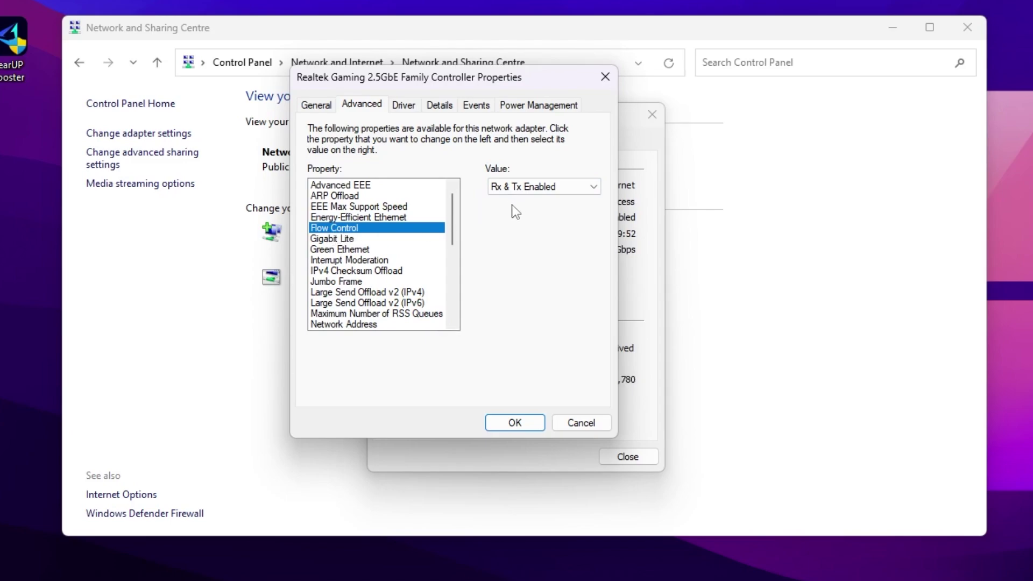
left_click(335, 250)
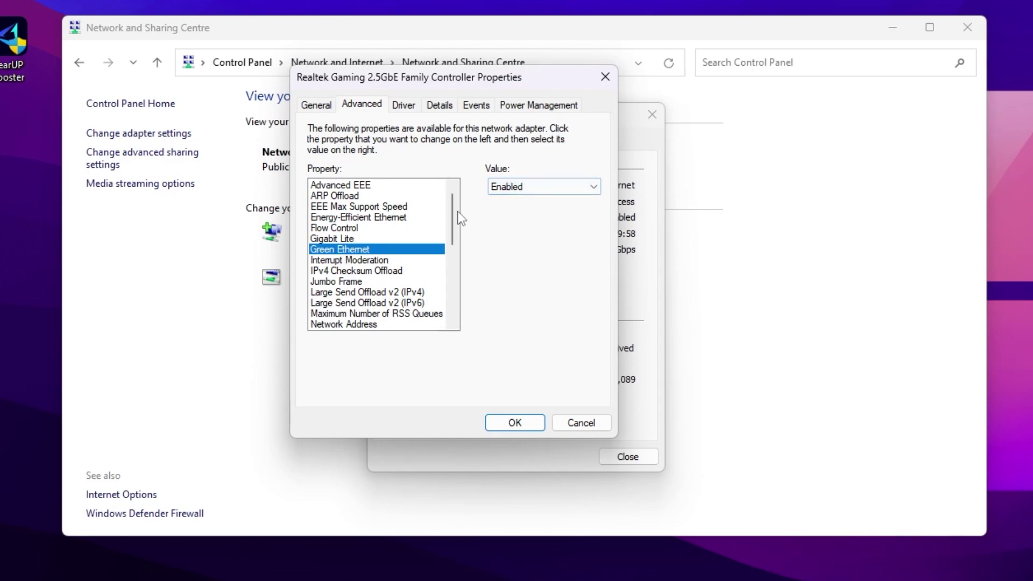
scroll(380, 204, "down", 1)
left_click(335, 229)
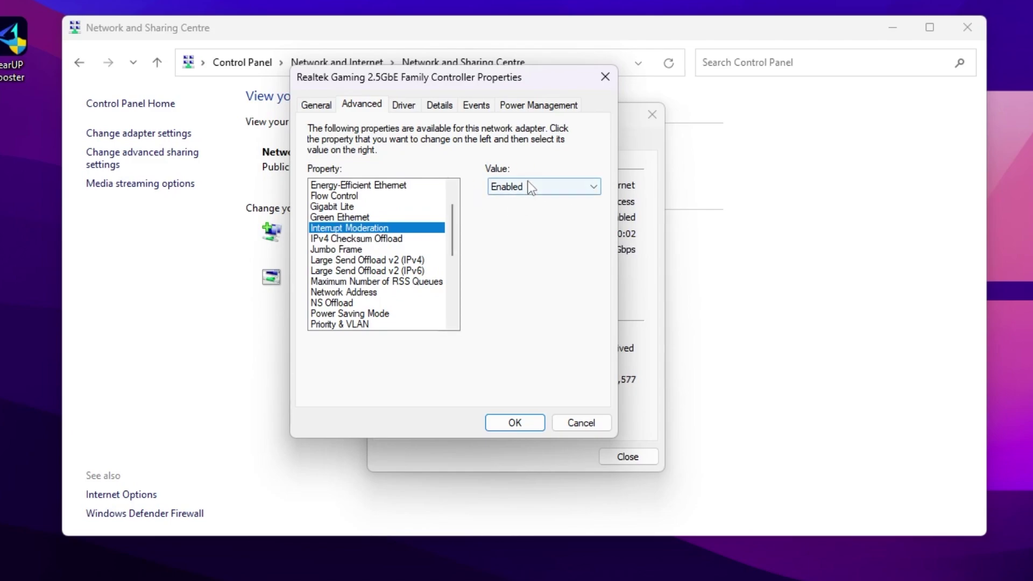
Step: Set the network adapter's Power Saving Mode property to Disabled
scroll(408, 226, "down", 1)
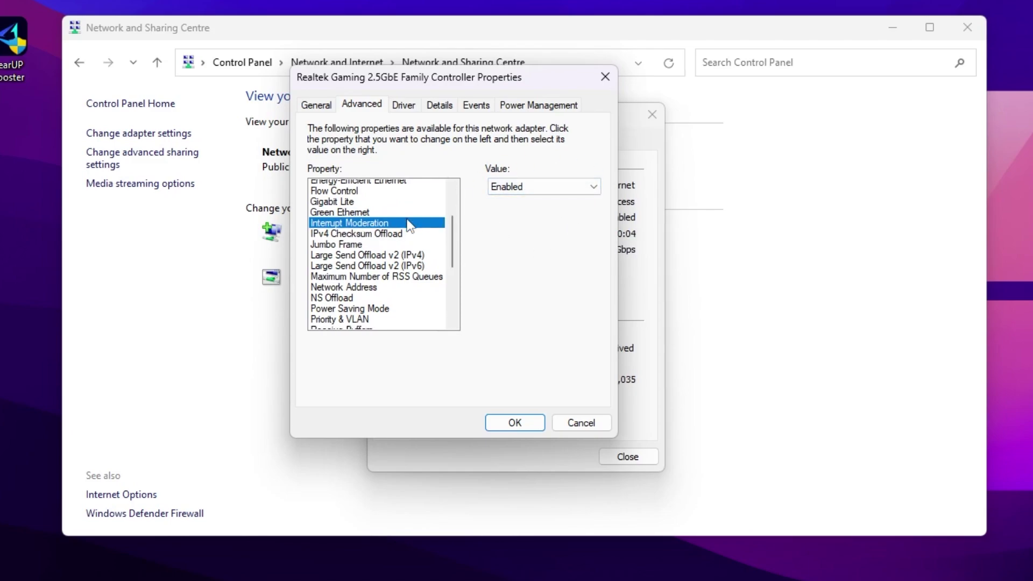
scroll(409, 223, "down", 2)
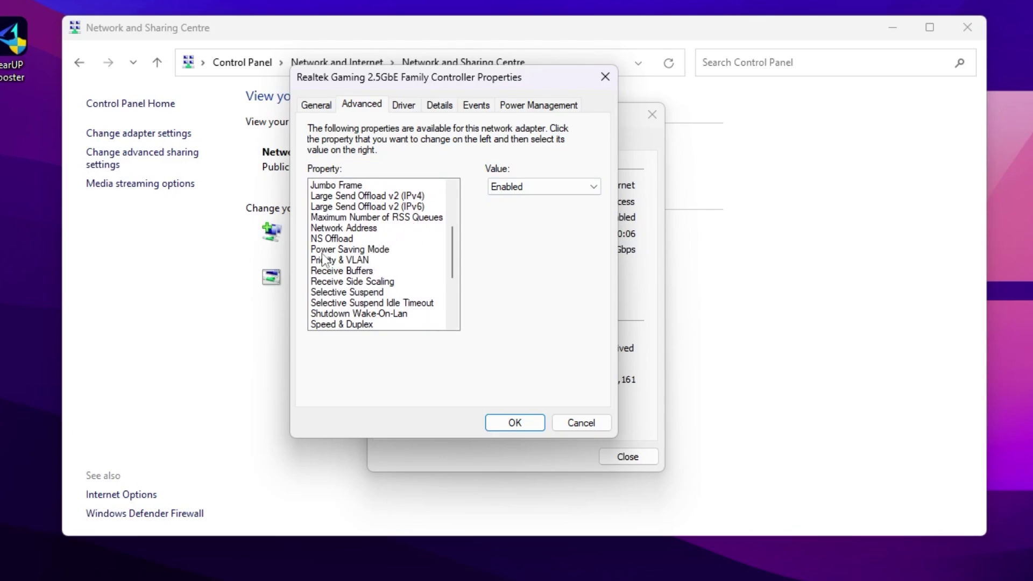
left_click(383, 250)
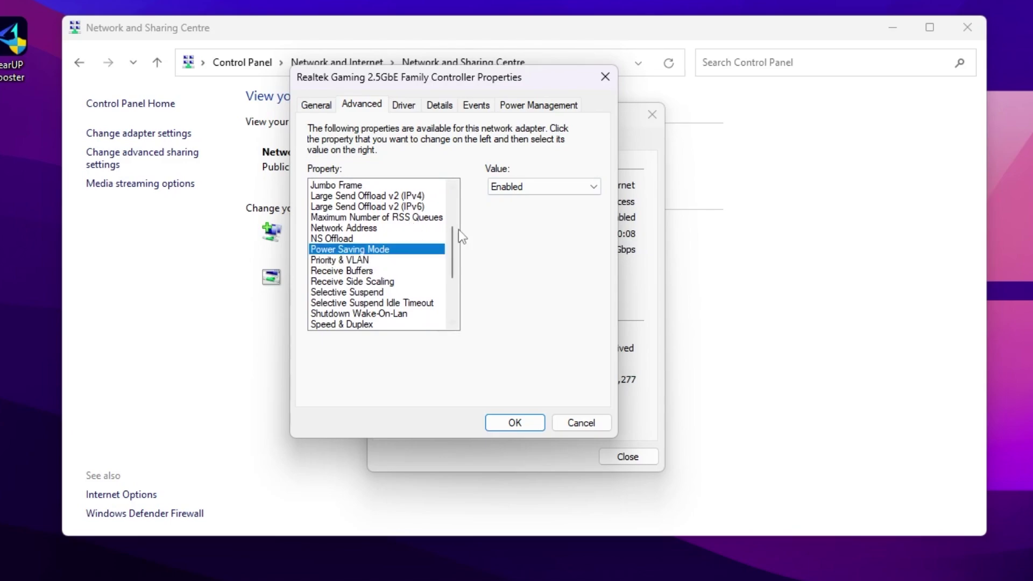
left_click(536, 194)
left_click(537, 202)
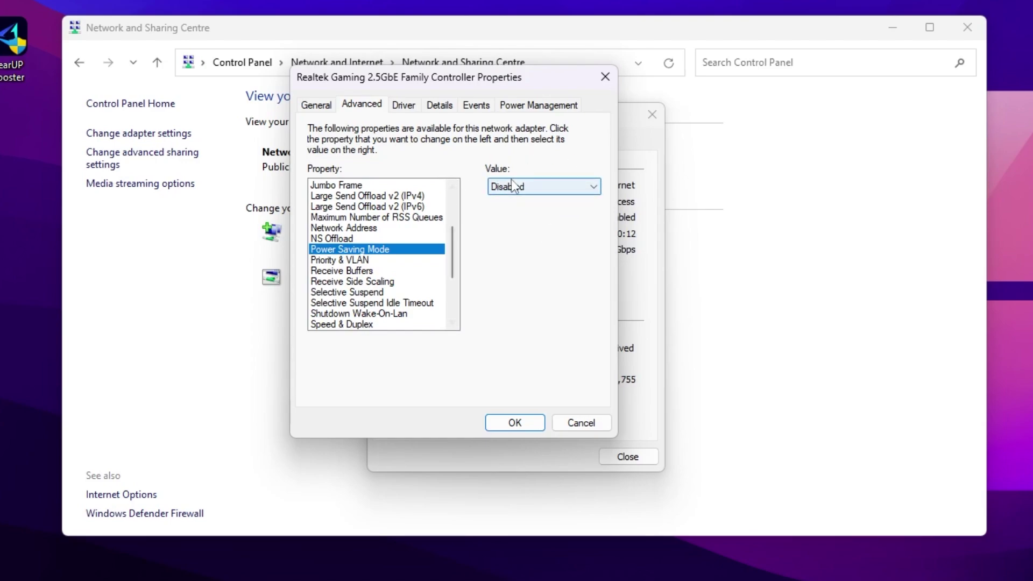
Step: Check the adapter's Speed & Duplex property and the remaining advanced properties, and apply the adapter configuration
scroll(418, 228, "down", 2)
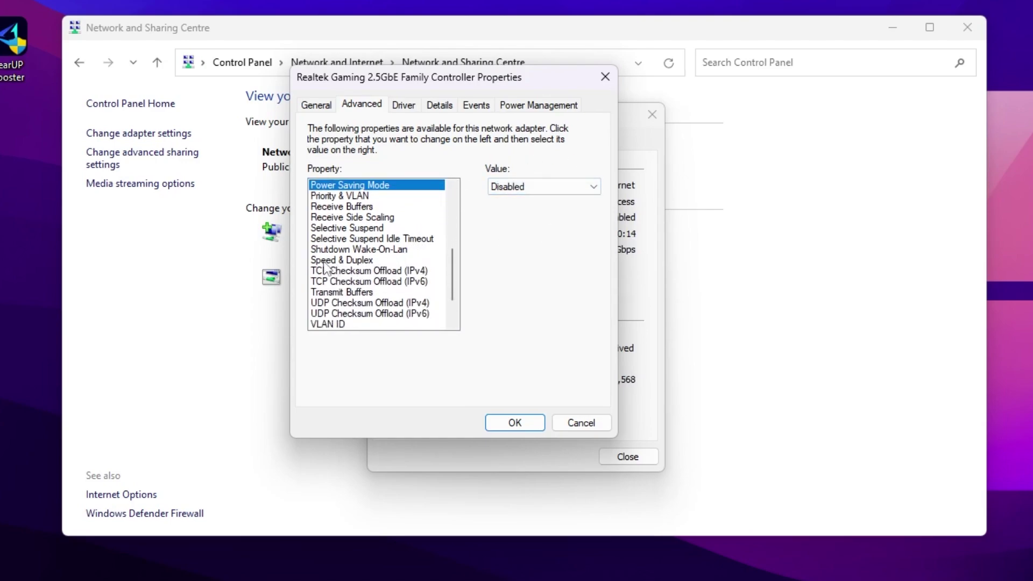
left_click(355, 261)
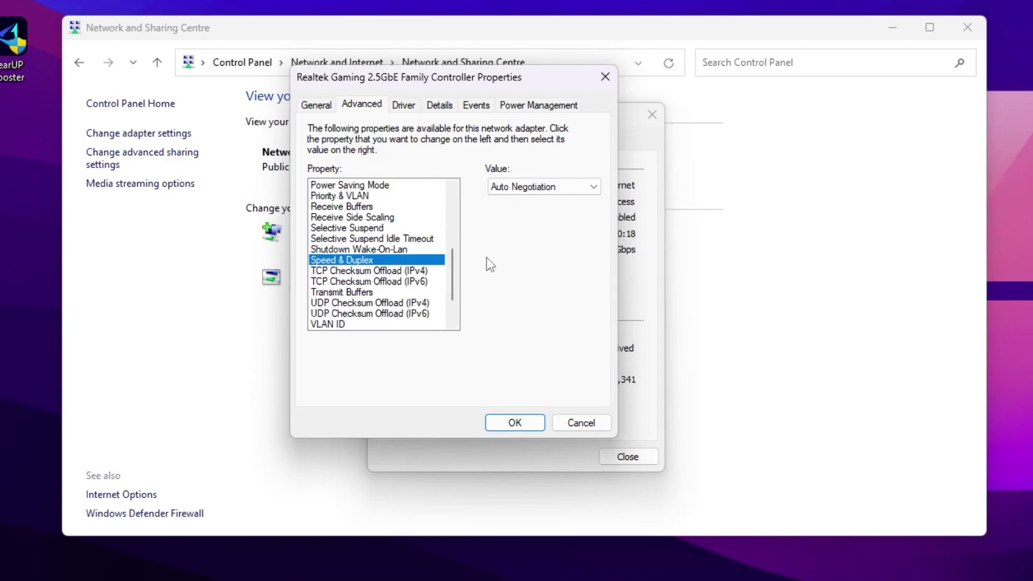
scroll(366, 250, "down", 2)
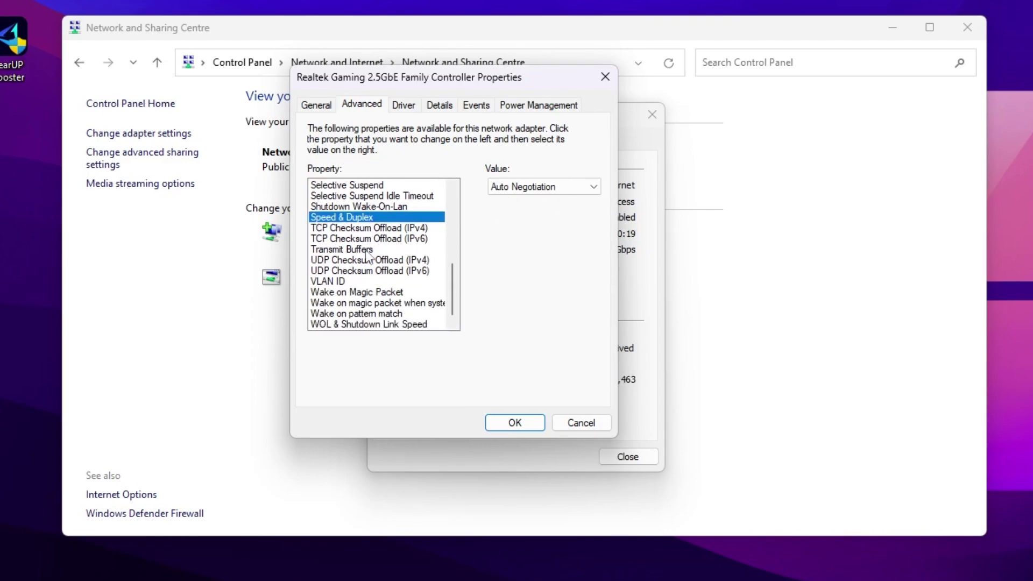
left_click(514, 422)
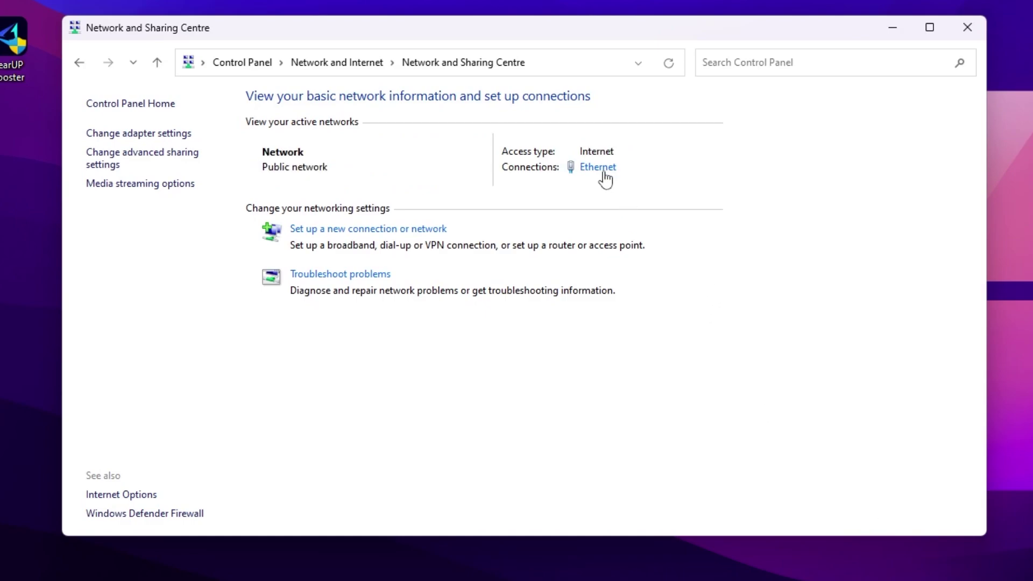
Step: Open the Ethernet connection's Internet Protocol Version 4 properties and choose to use manually specified DNS server addresses
left_click(599, 171)
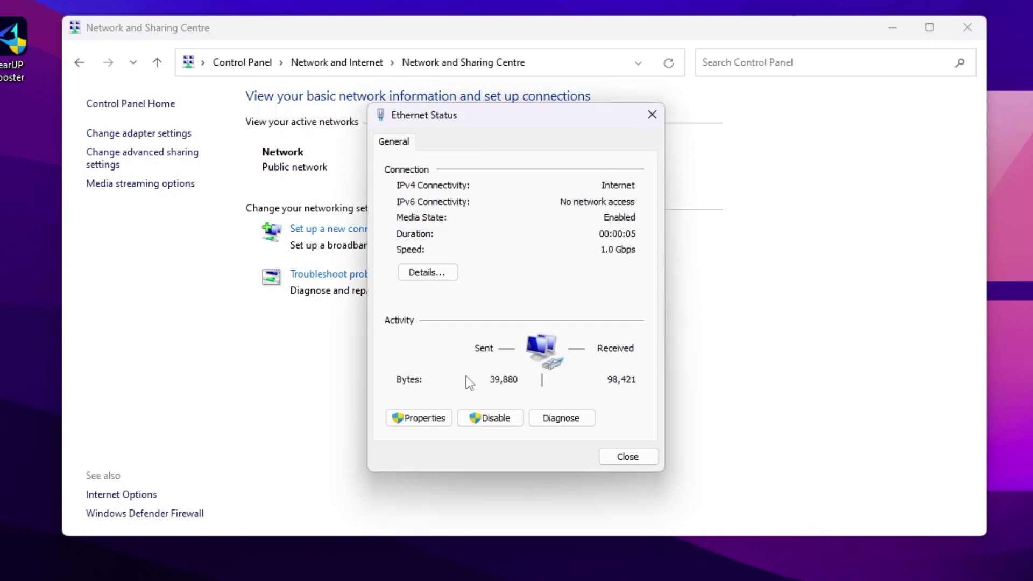
left_click(417, 418)
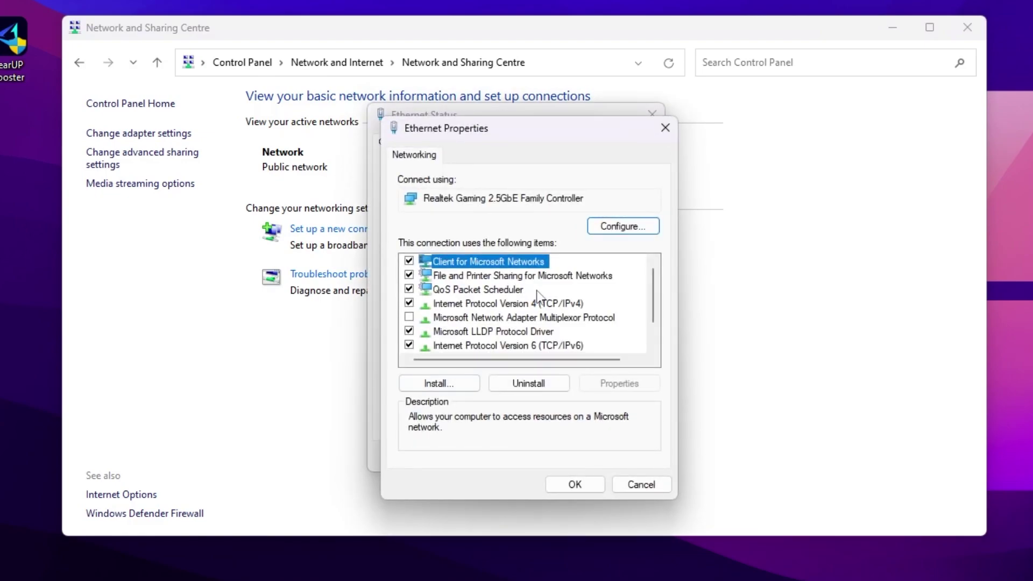
scroll(544, 301, "down", 1)
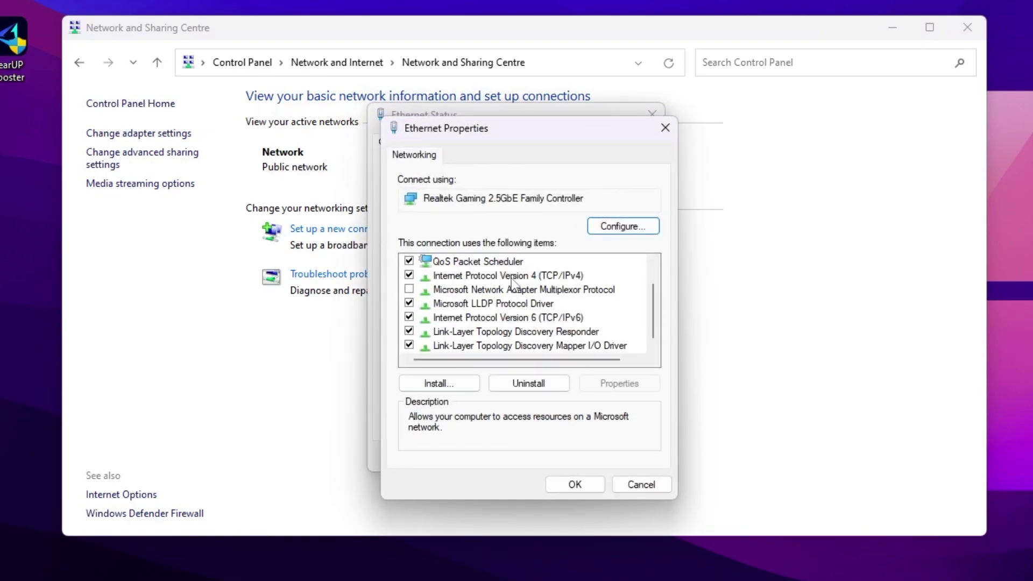
left_click(481, 277)
double_click(481, 277)
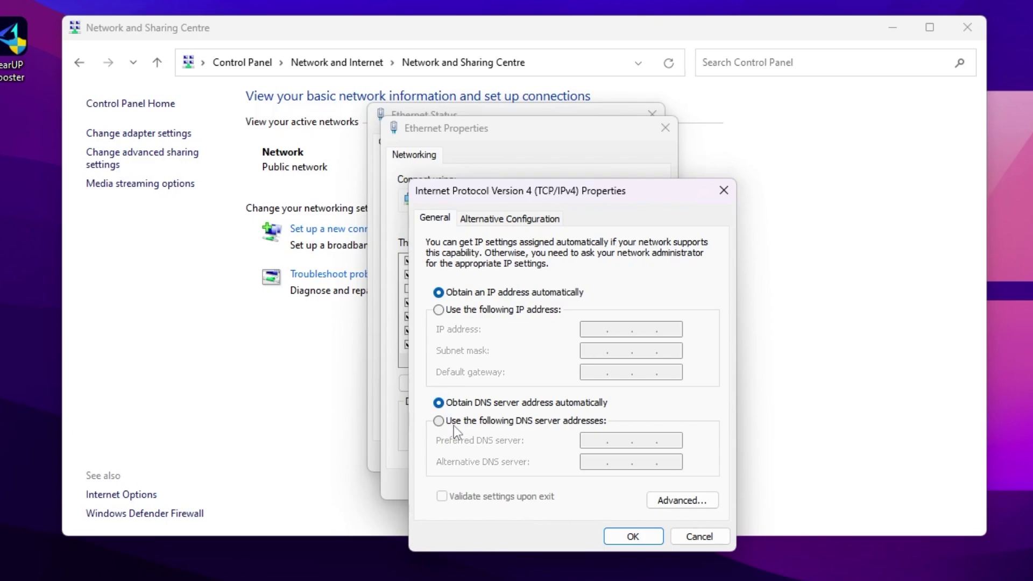
left_click(469, 423)
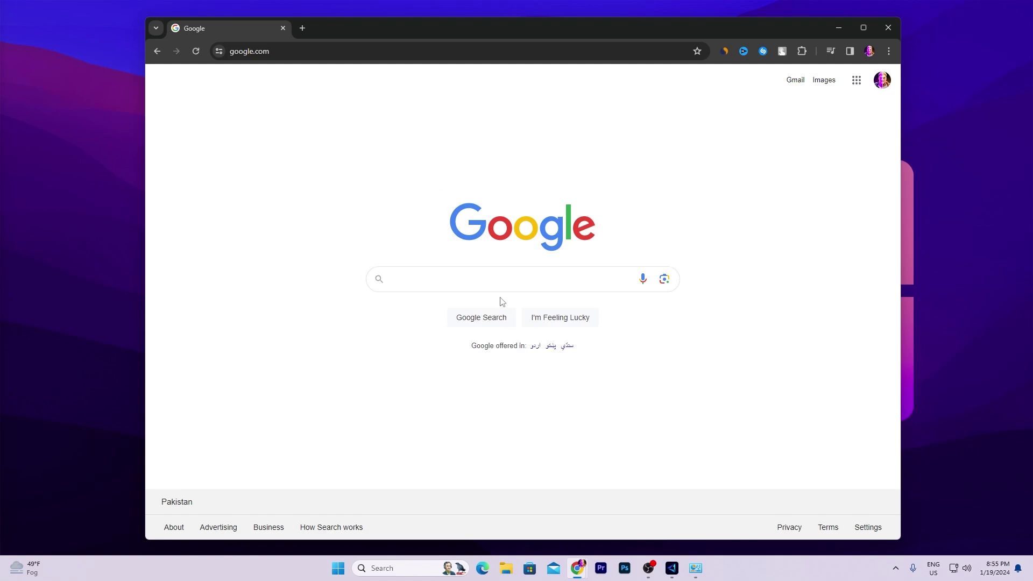
Step: Switch to Chrome, search Google for "best gaming dns" and look up the Google Public DNS addresses in the domainwheel.com article
left_click(459, 281)
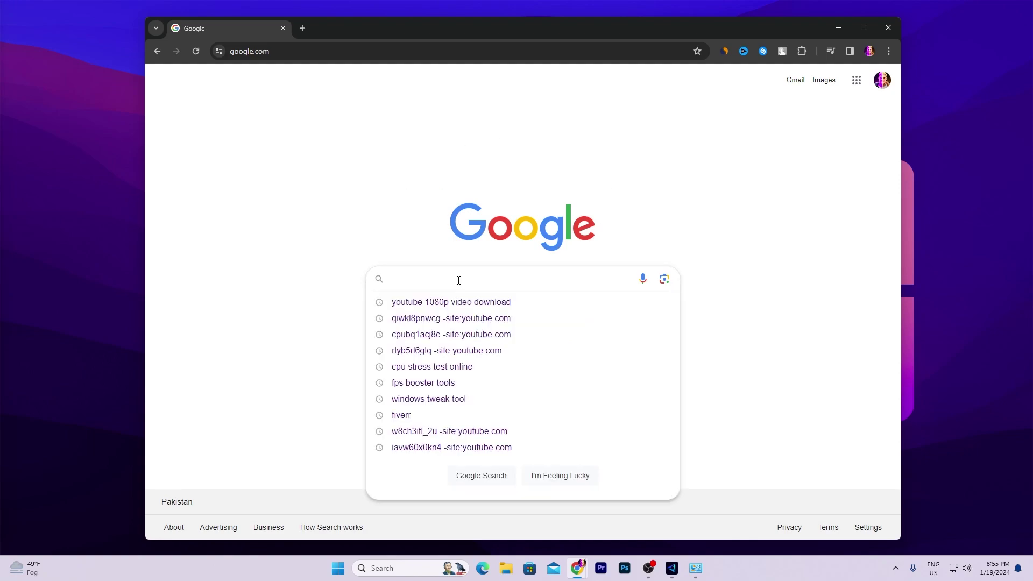
type("best gamin")
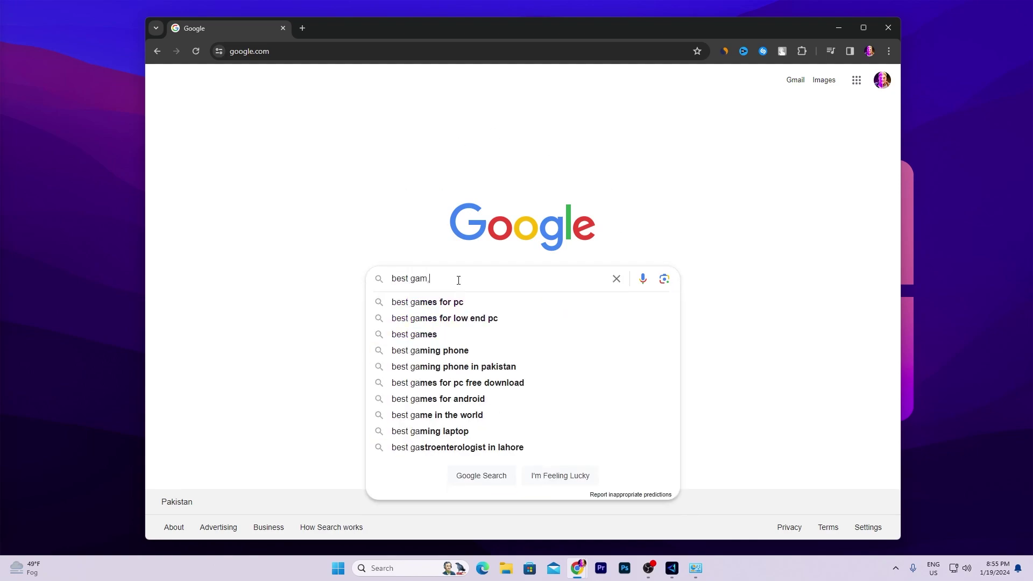
key("BackSpace")
key("BackSpace")
type("ing dns")
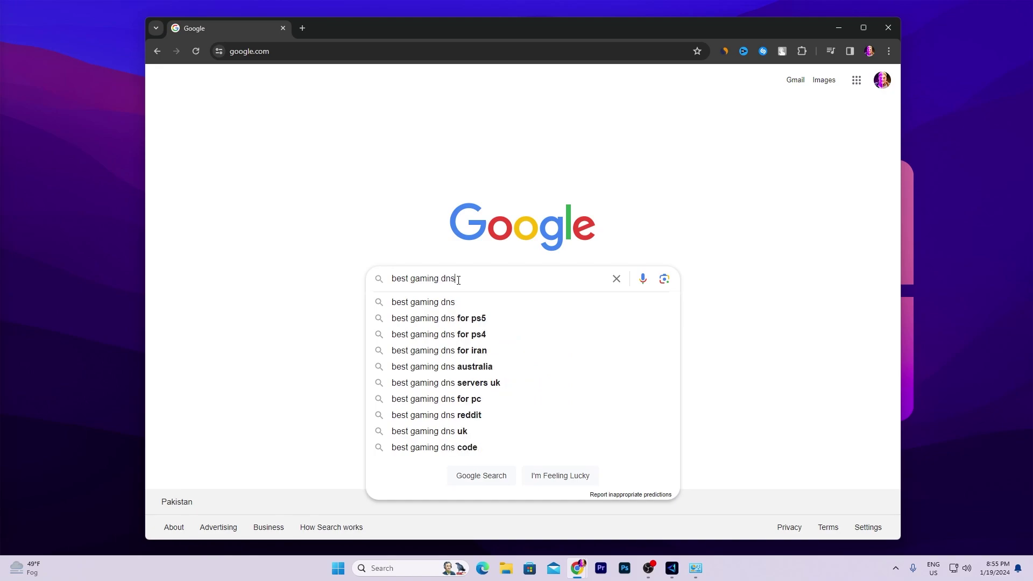
key("Return")
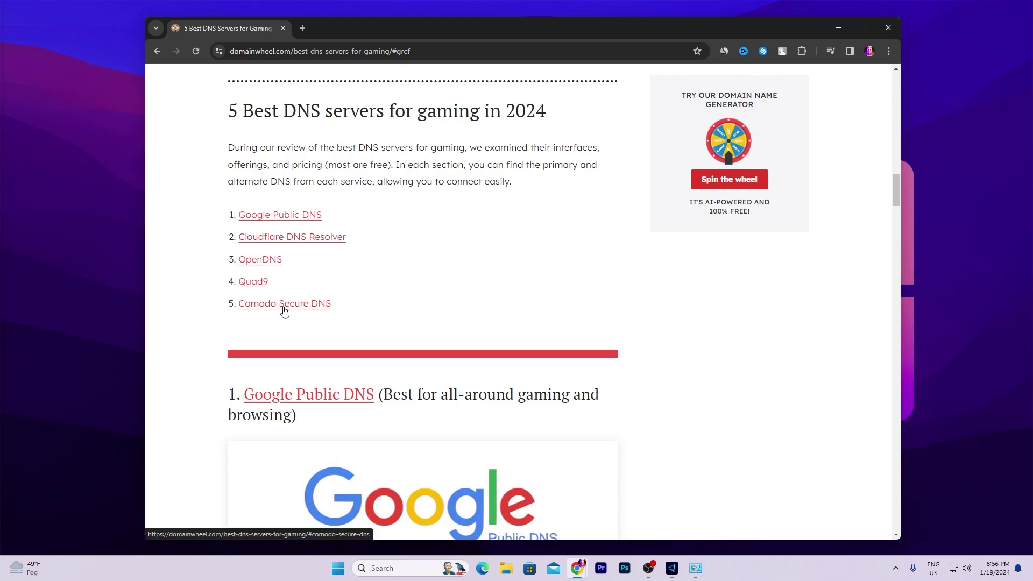
left_click(263, 218)
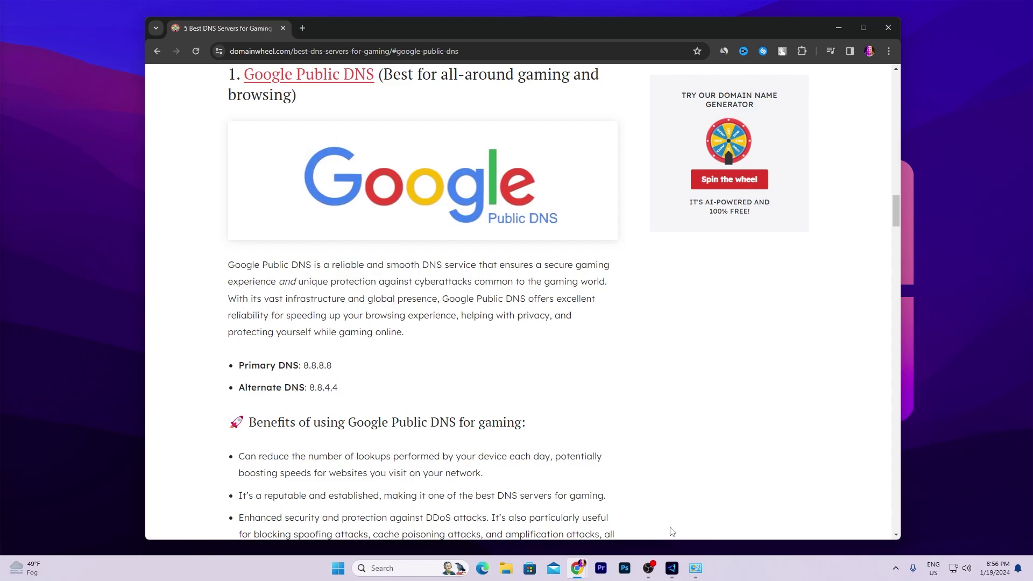
Step: Switch back to the IPv4 properties, set preferred DNS to 8.8.8.8 and alternative DNS to 8.8.4.4, and confirm the Ethernet settings
left_click(695, 568)
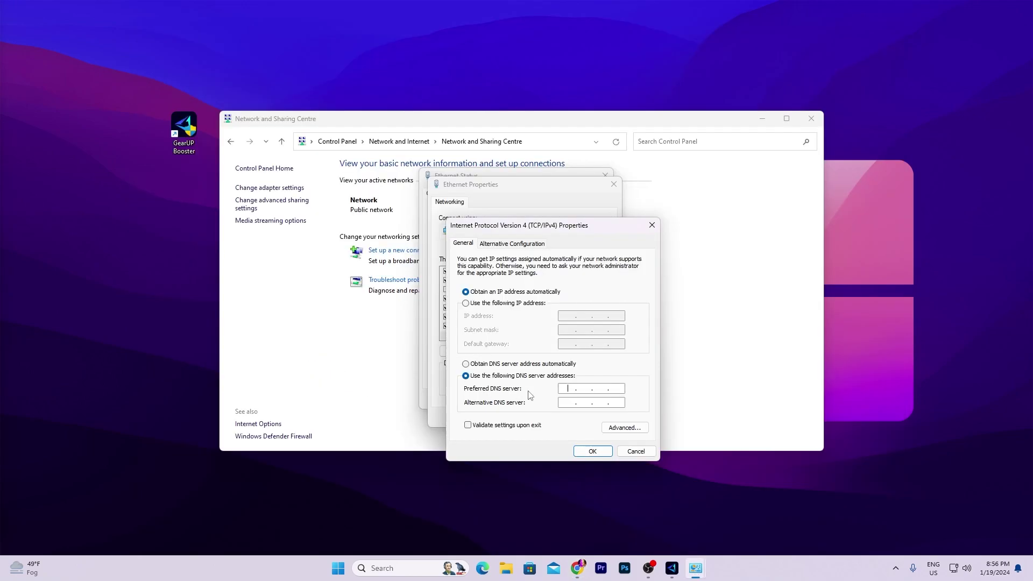
type("8.8.8.8")
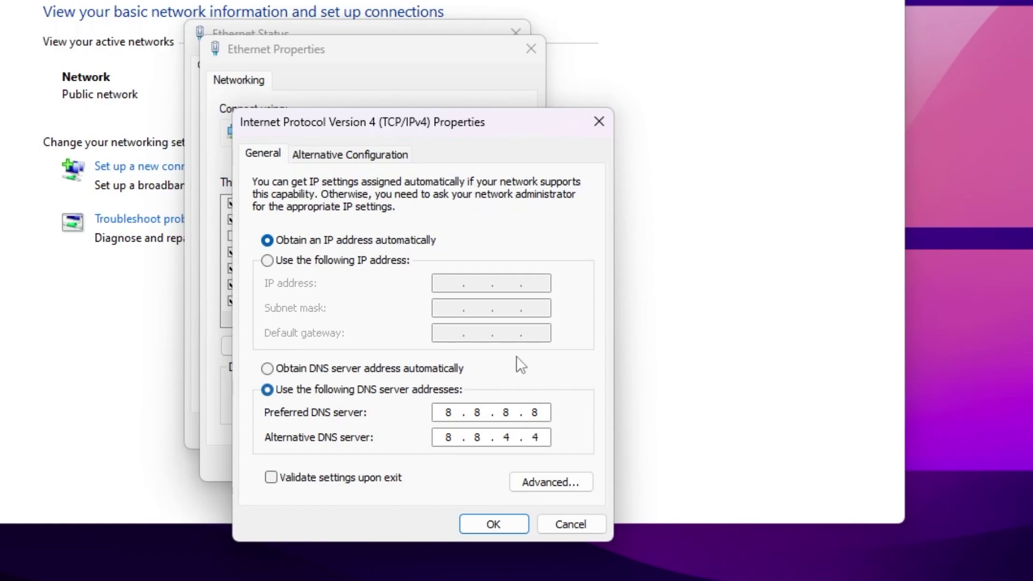
left_click(496, 527)
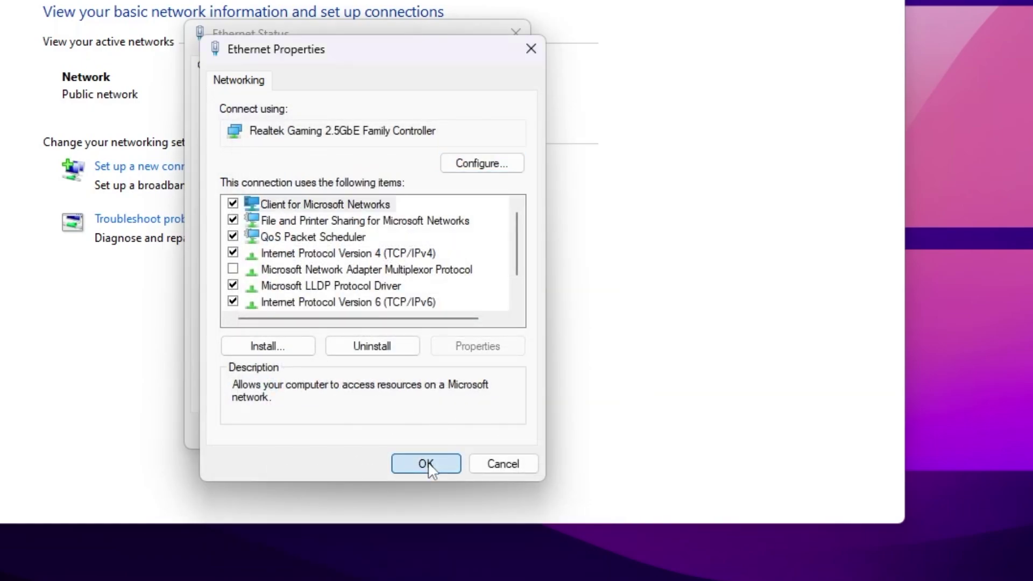
left_click(428, 464)
left_click(482, 430)
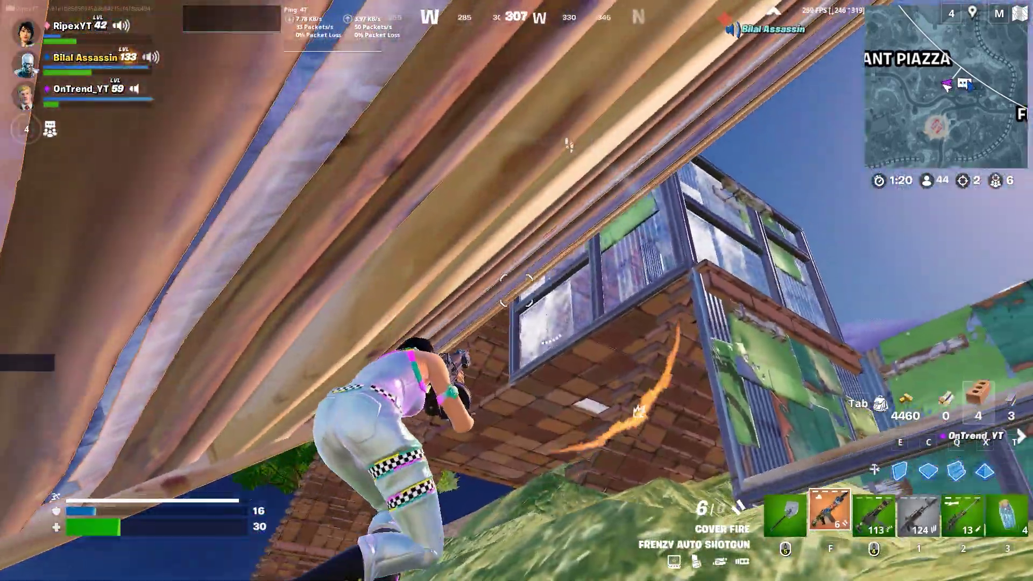
key("2")
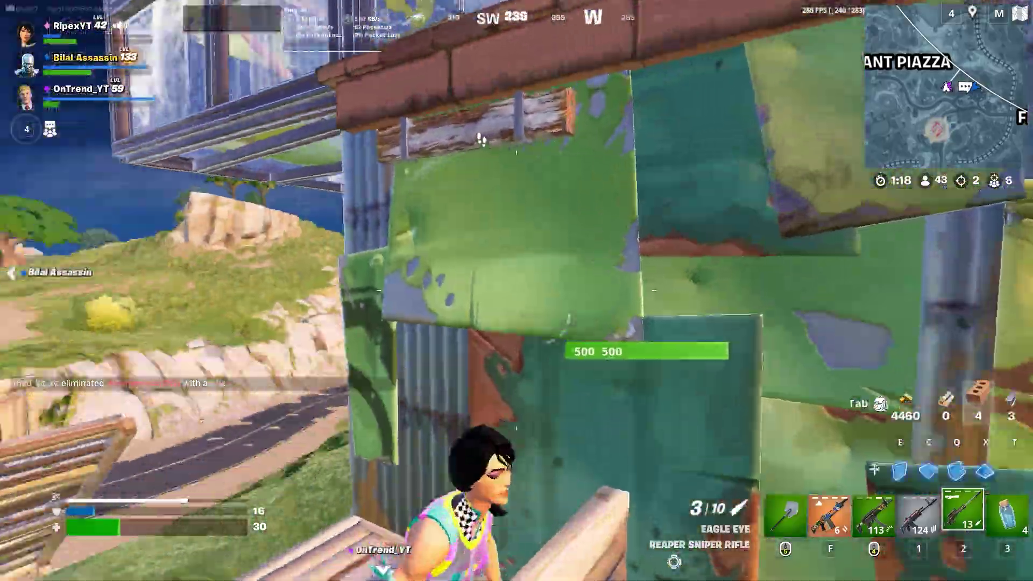
key("f")
key("v")
key("v")
key("v")
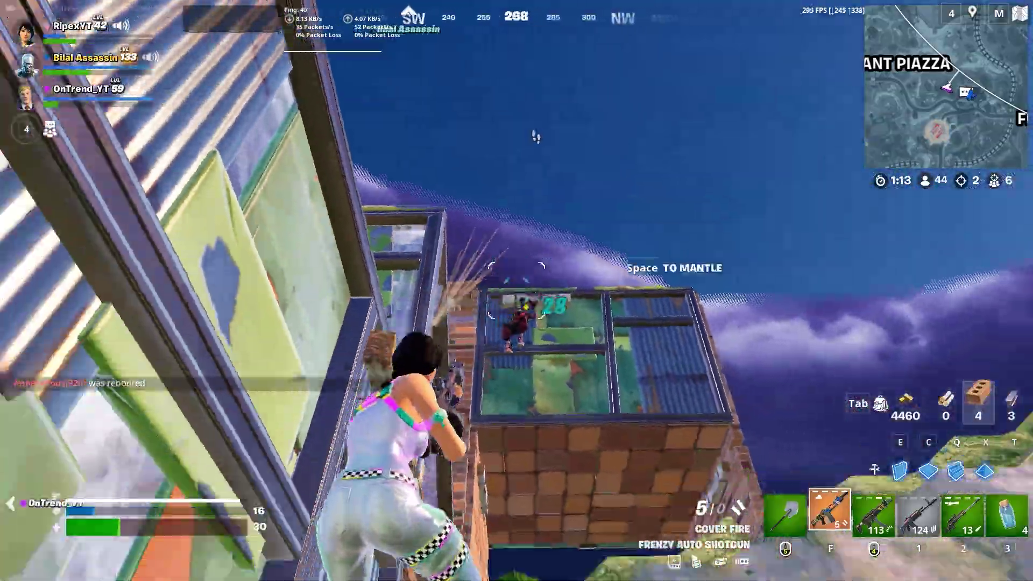
left_click(516, 291)
left_click(516, 290)
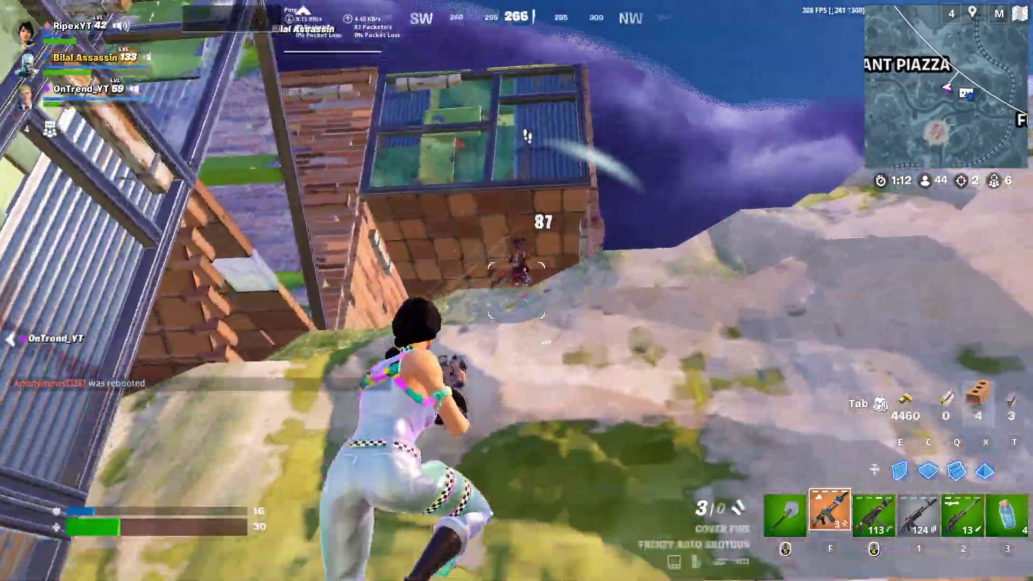